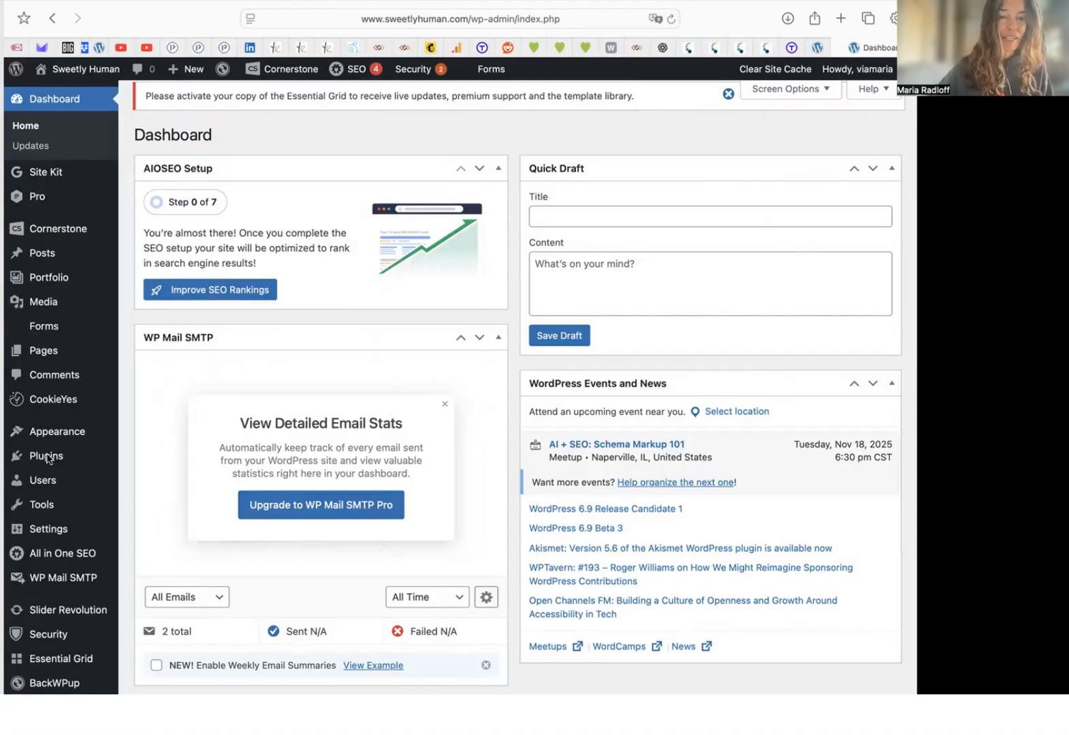
Create an empty grid in Essential Grid and dismiss the tip about add-ons
scroll(51, 660, "down", 2)
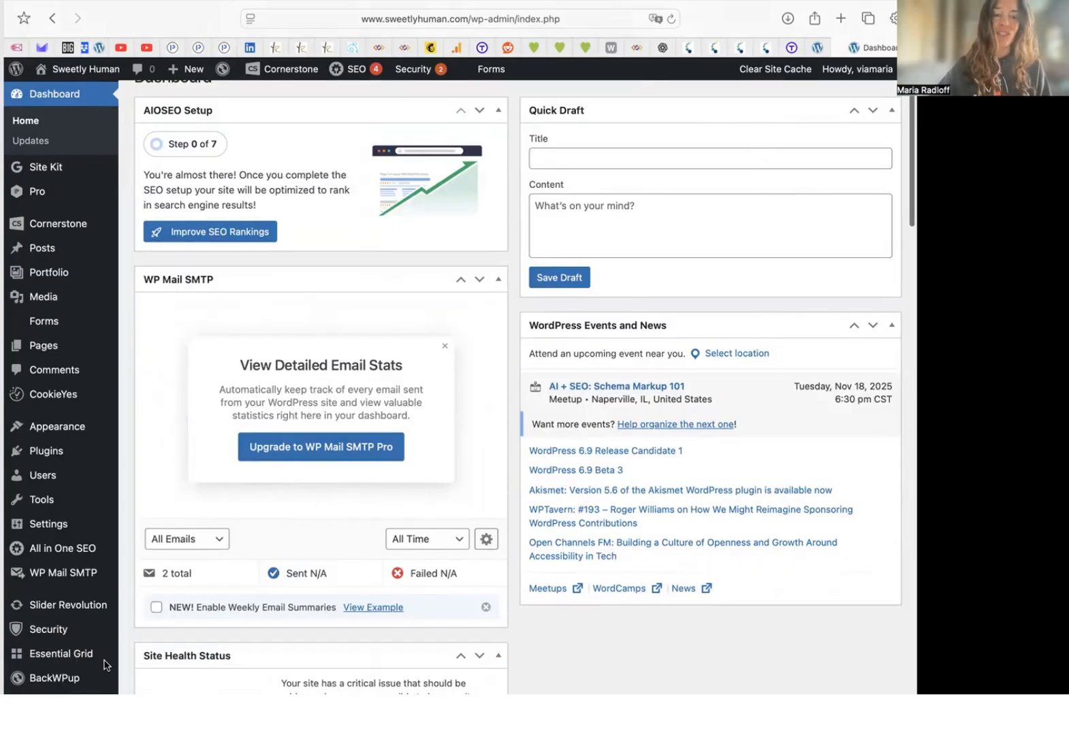
left_click(60, 659)
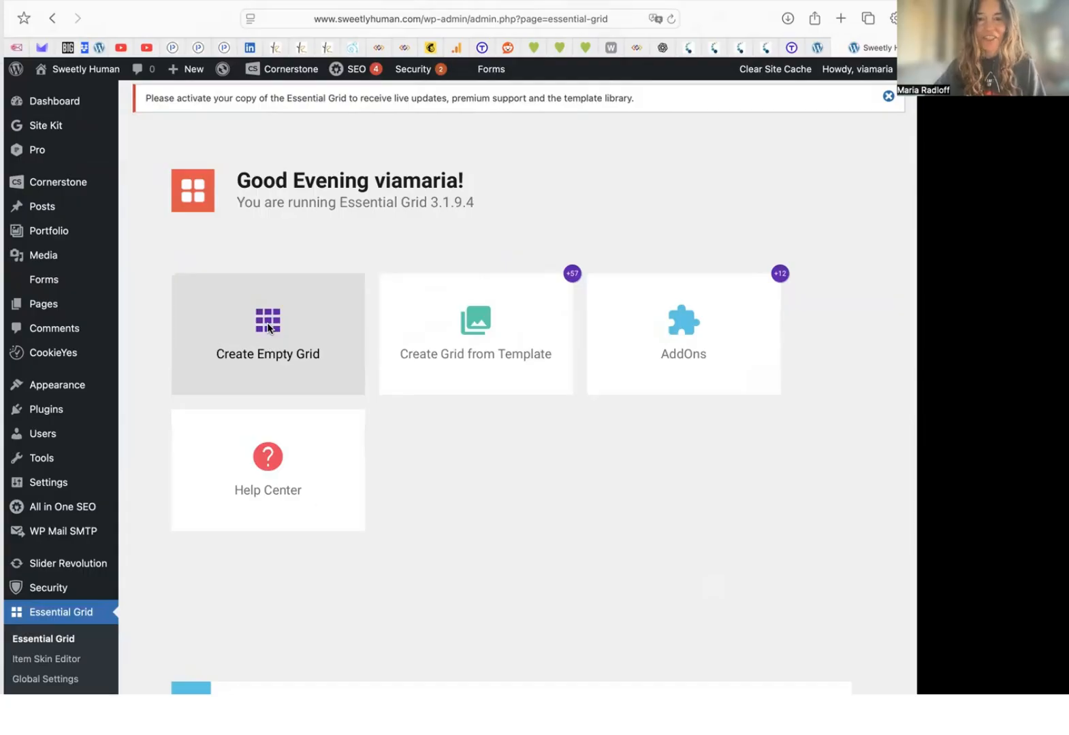
left_click(268, 329)
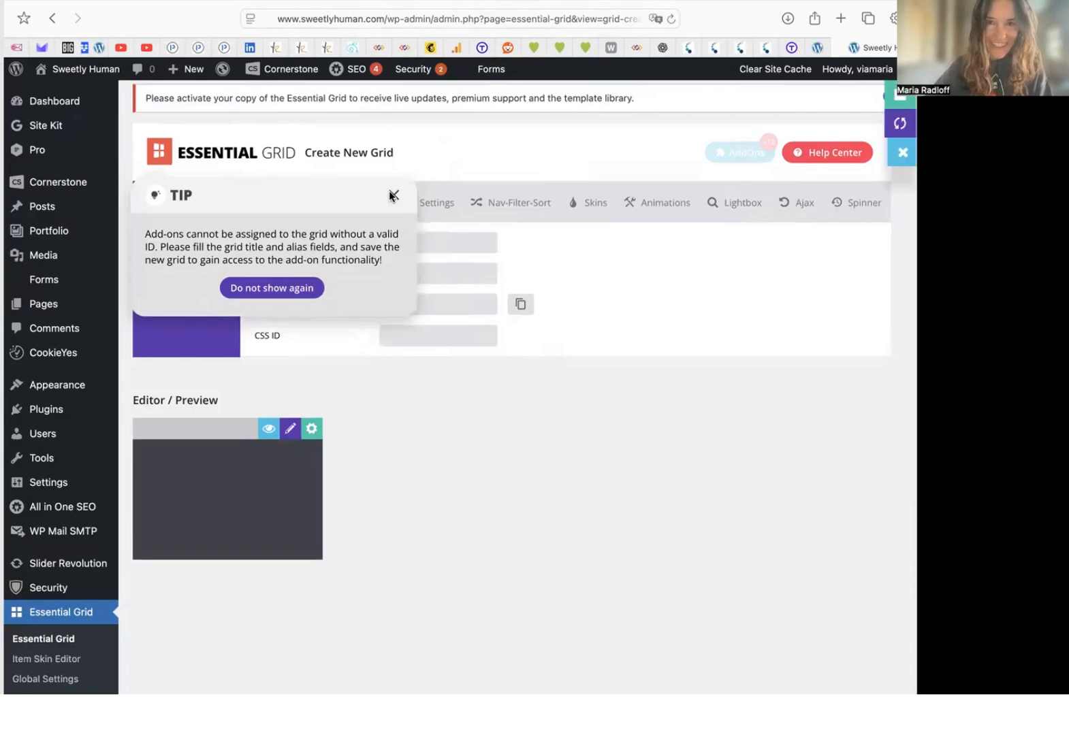
right_click(391, 190)
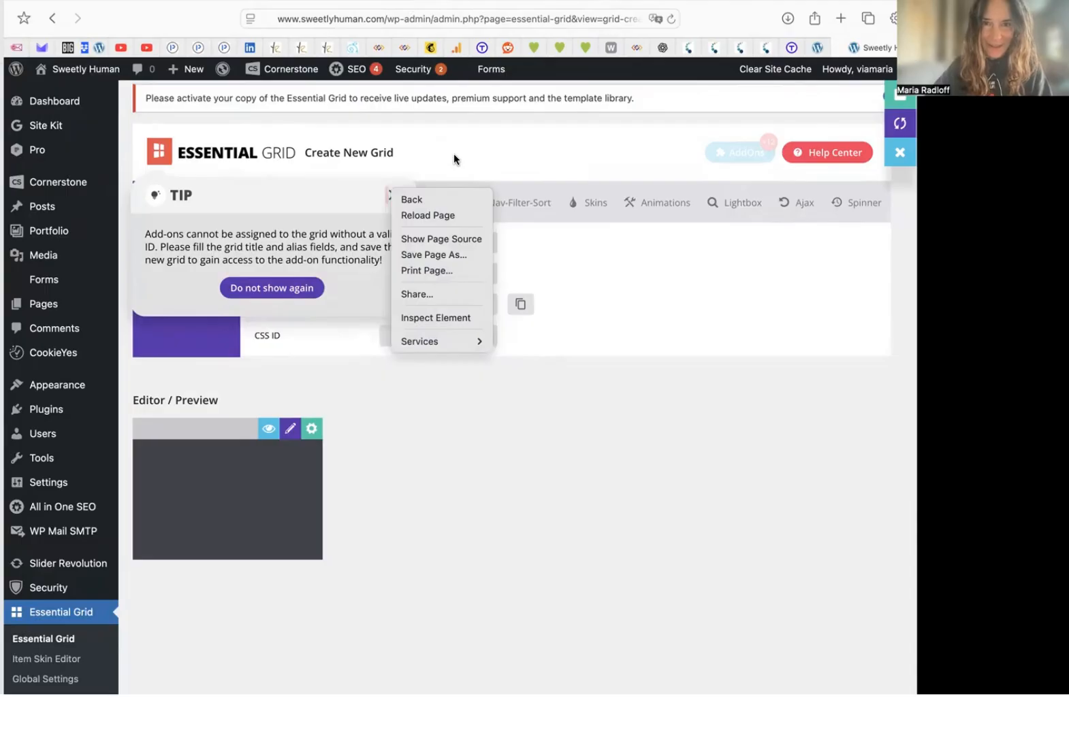
left_click(391, 196)
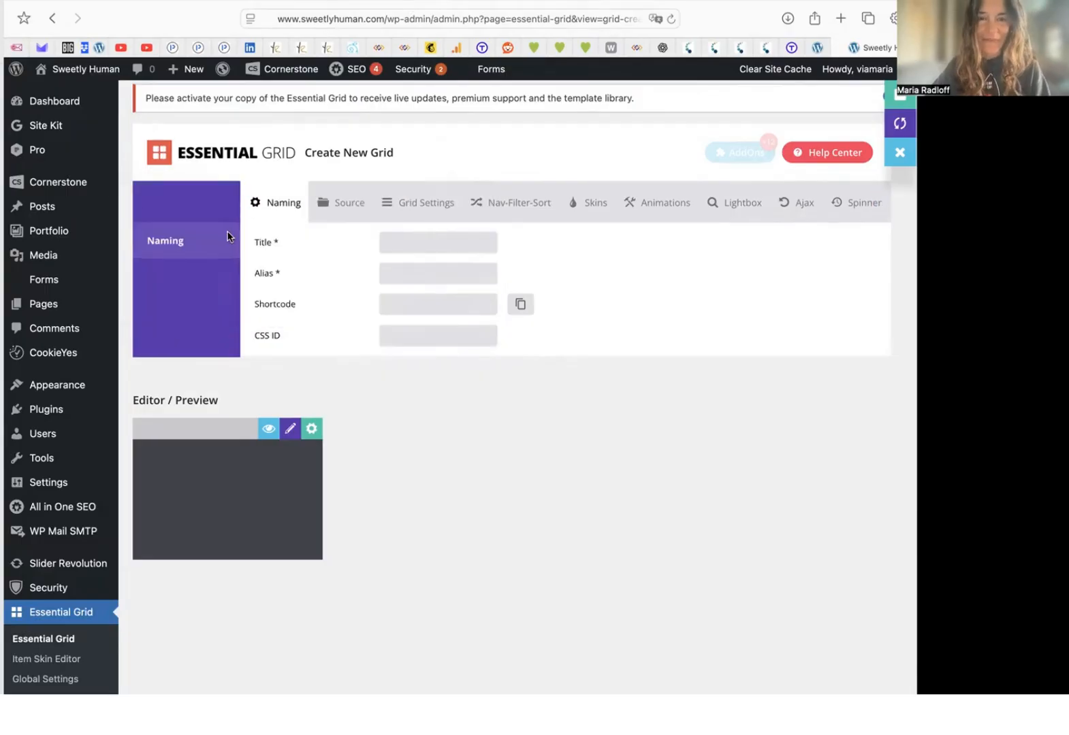
Title the new grid "Puppy Gallery" and give it the alias "puppygallery"
left_click(444, 239)
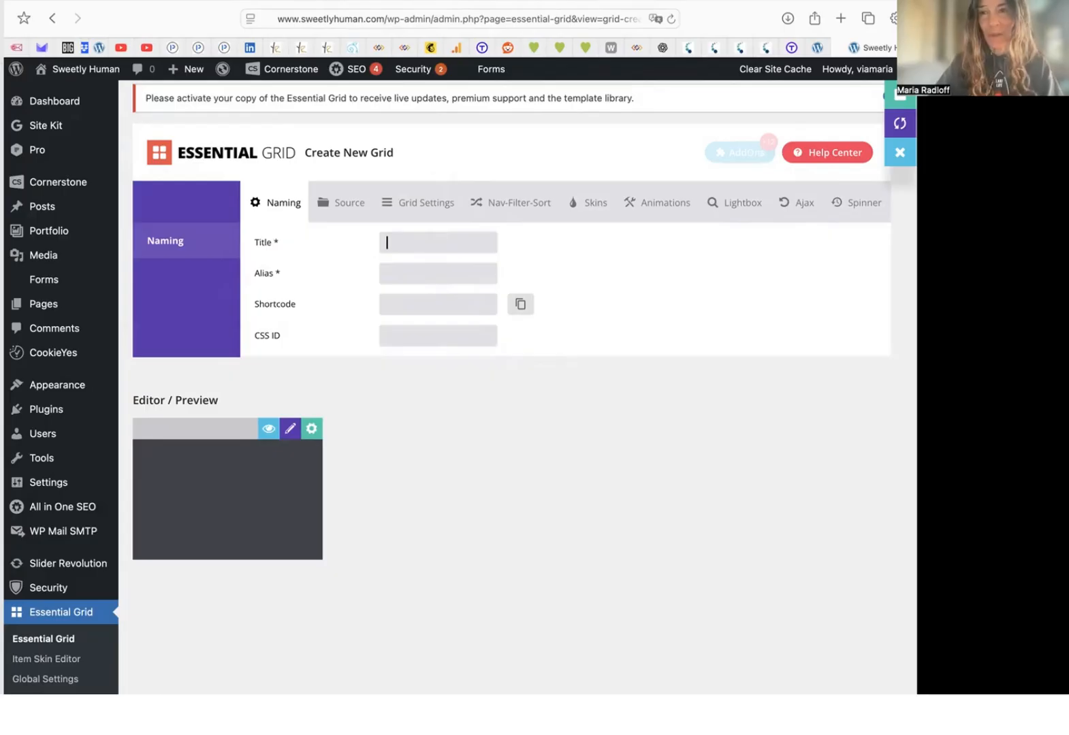
type("Pu")
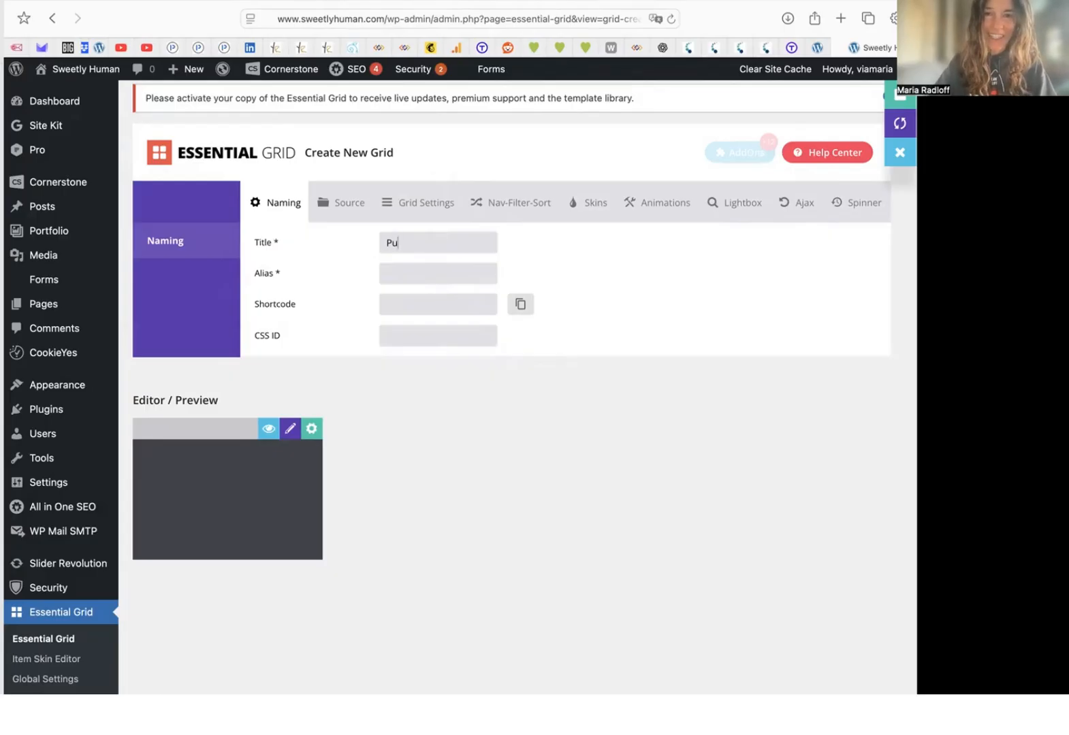
type("pp")
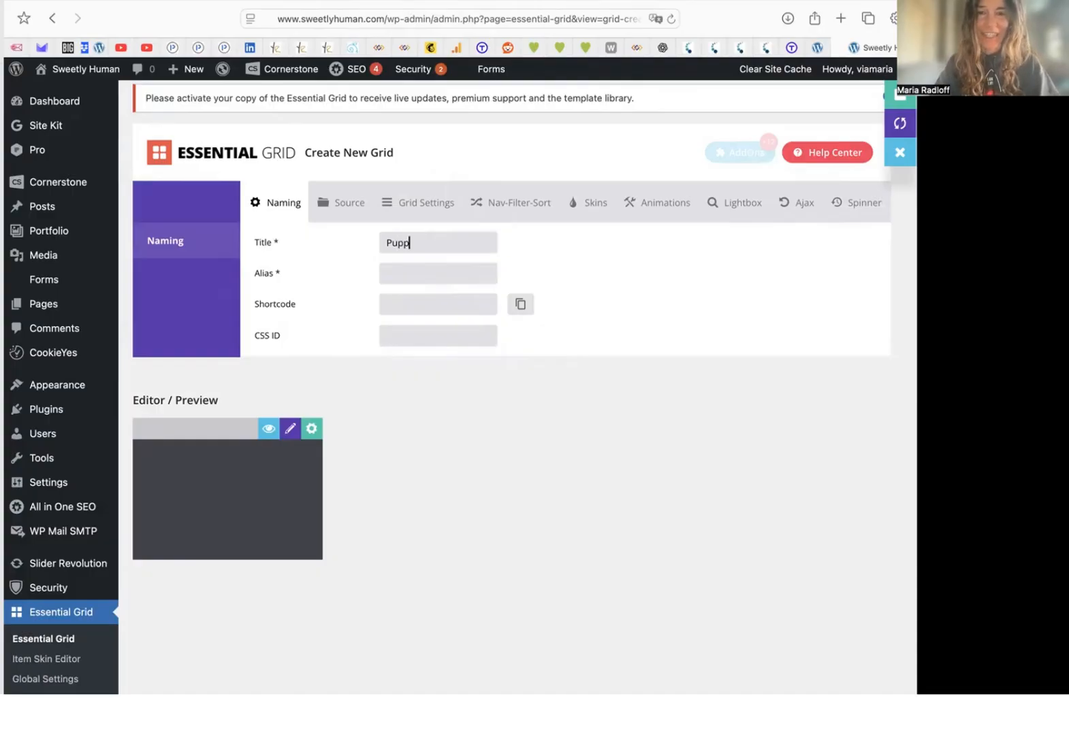
type("y Gallery")
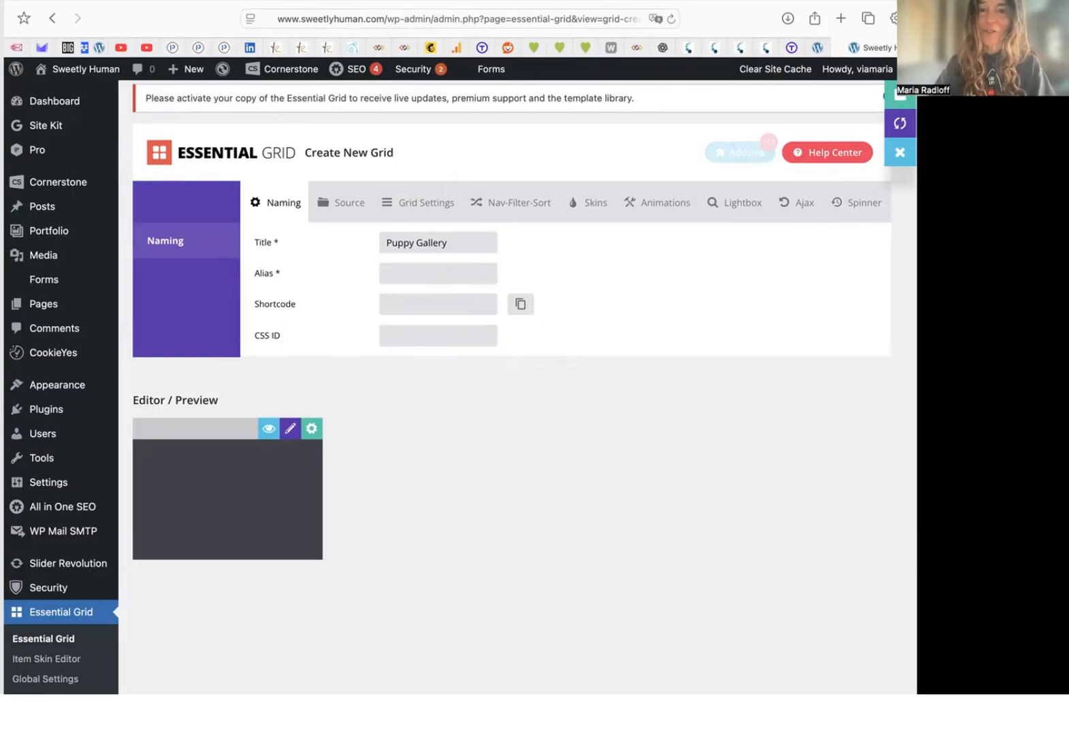
key("Tab")
type("p")
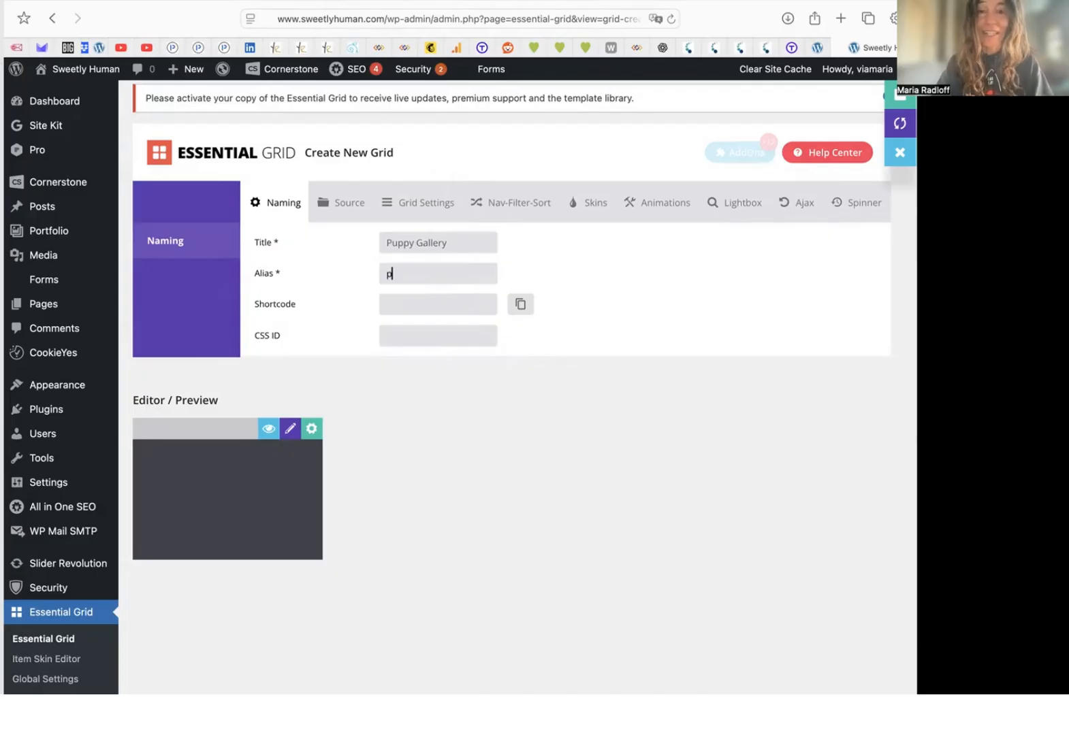
type("uppy")
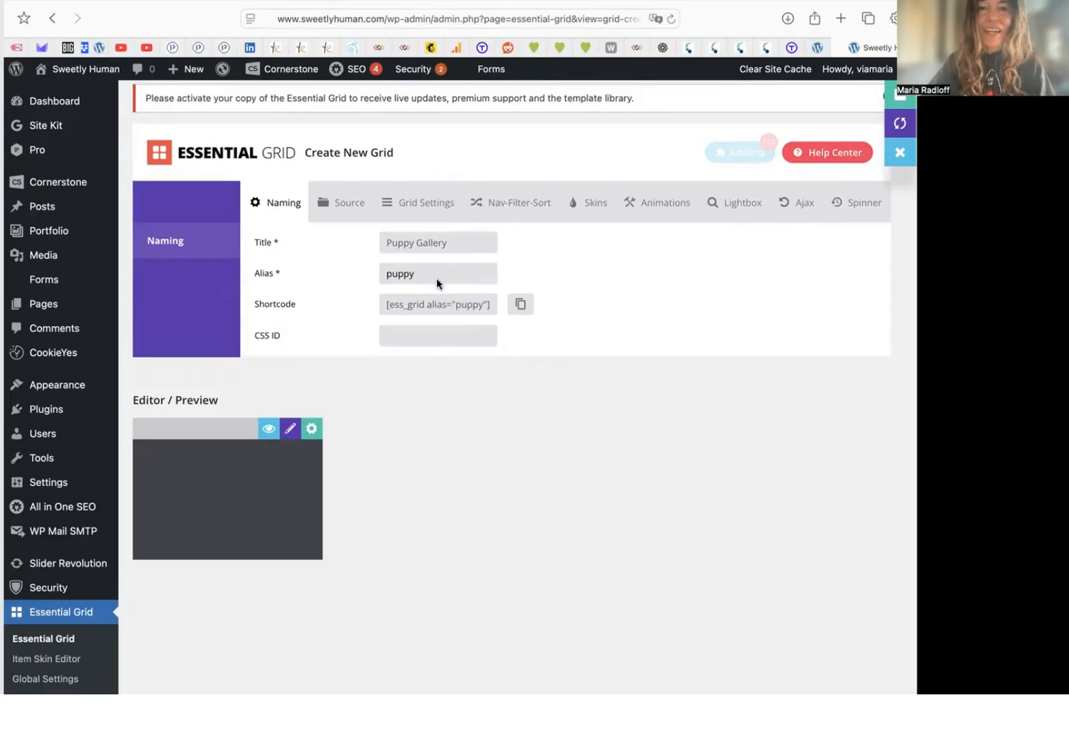
type("gallery")
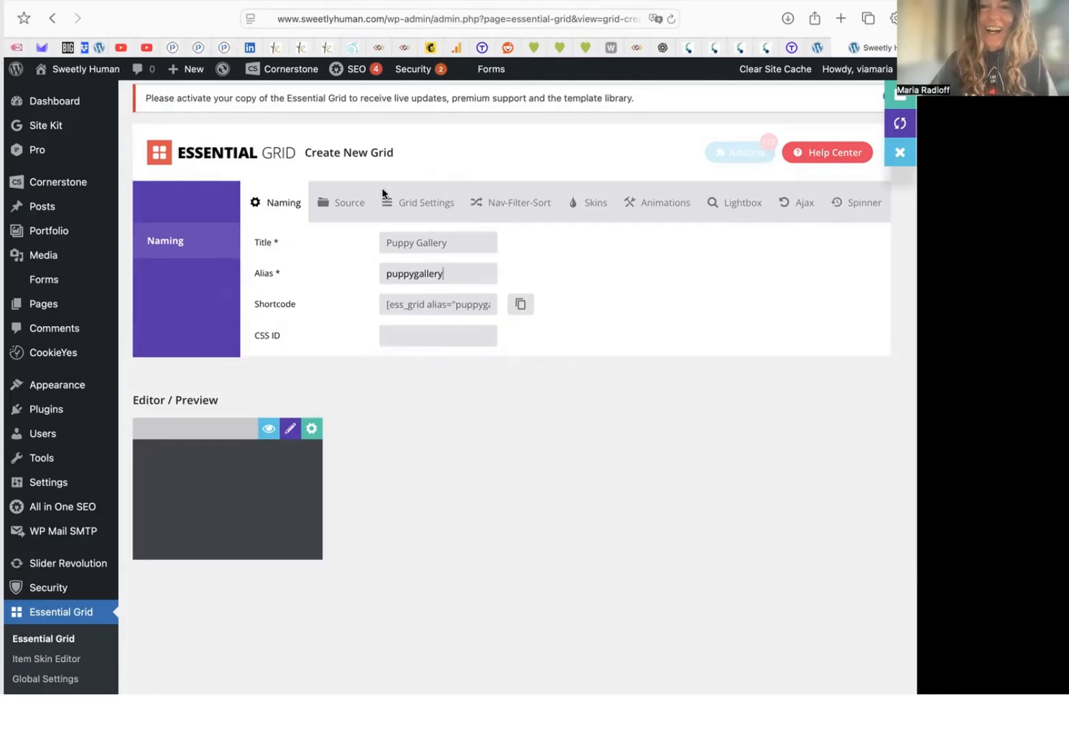
In the grid settings, set the grid layout to Masonry and the pagination's maximum visible rows to 25
left_click(417, 201)
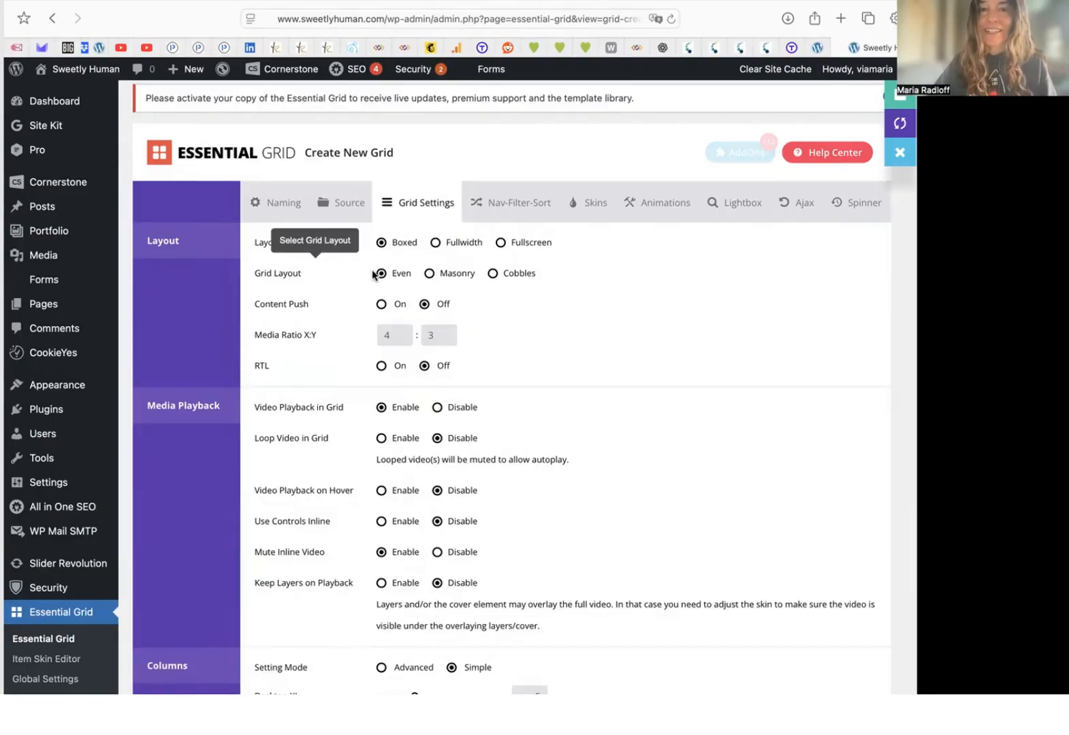
left_click(429, 274)
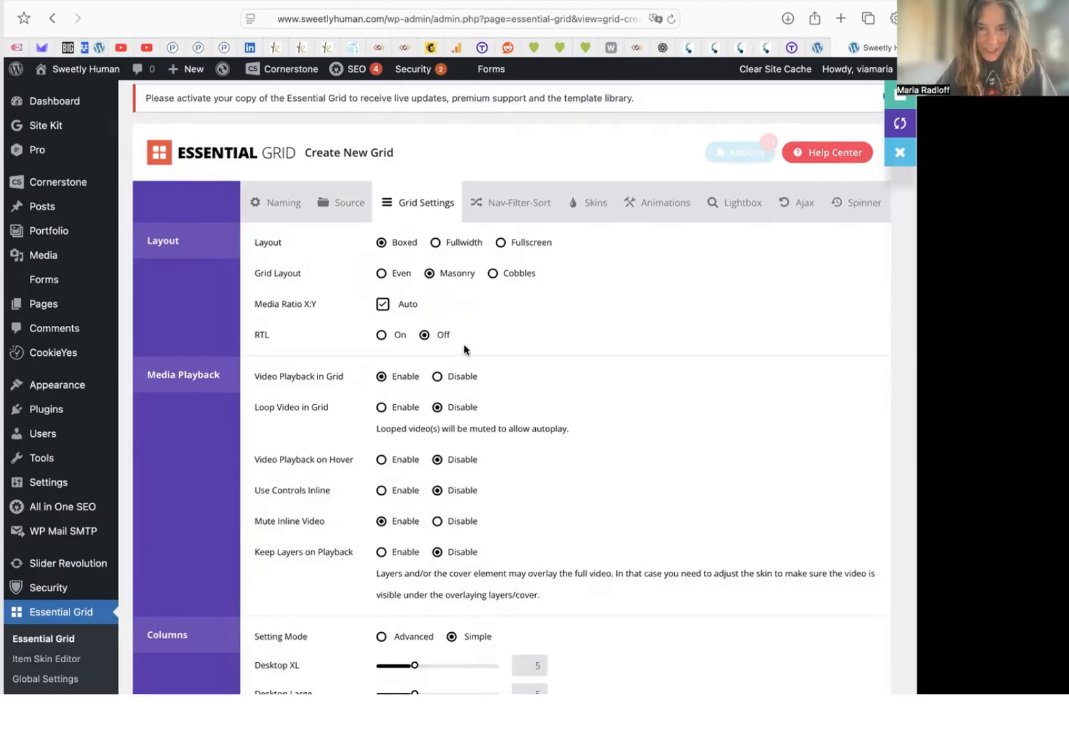
scroll(464, 350, "down", 1)
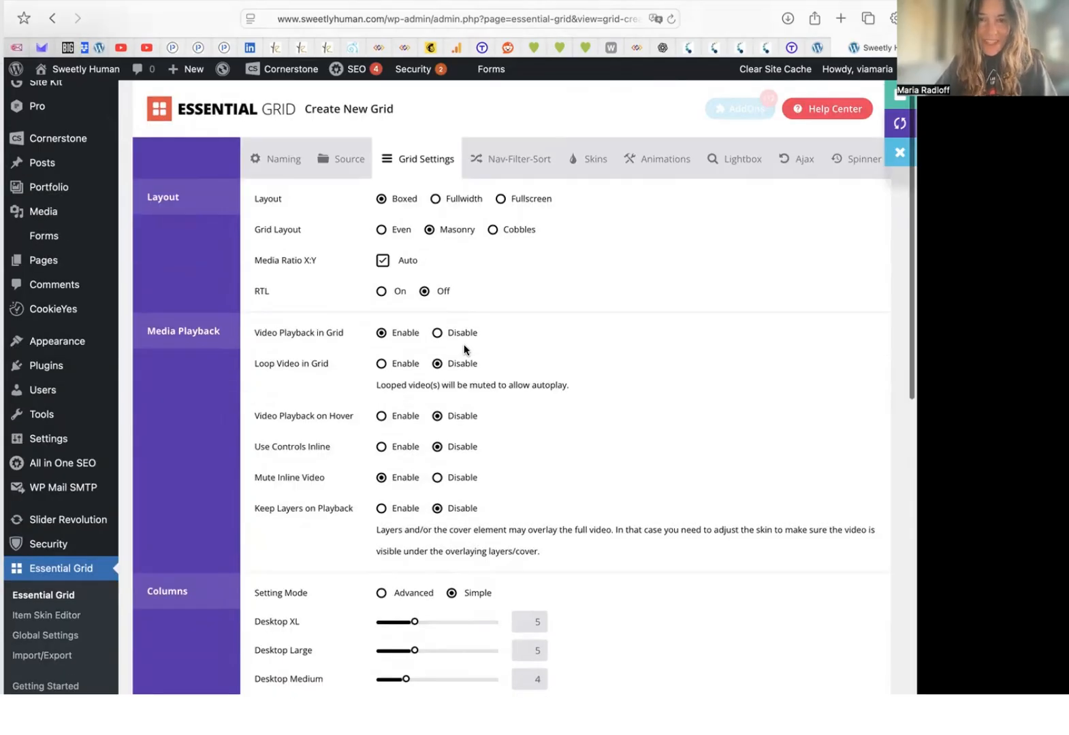
scroll(497, 350, "down", 4)
scroll(521, 436, "down", 3)
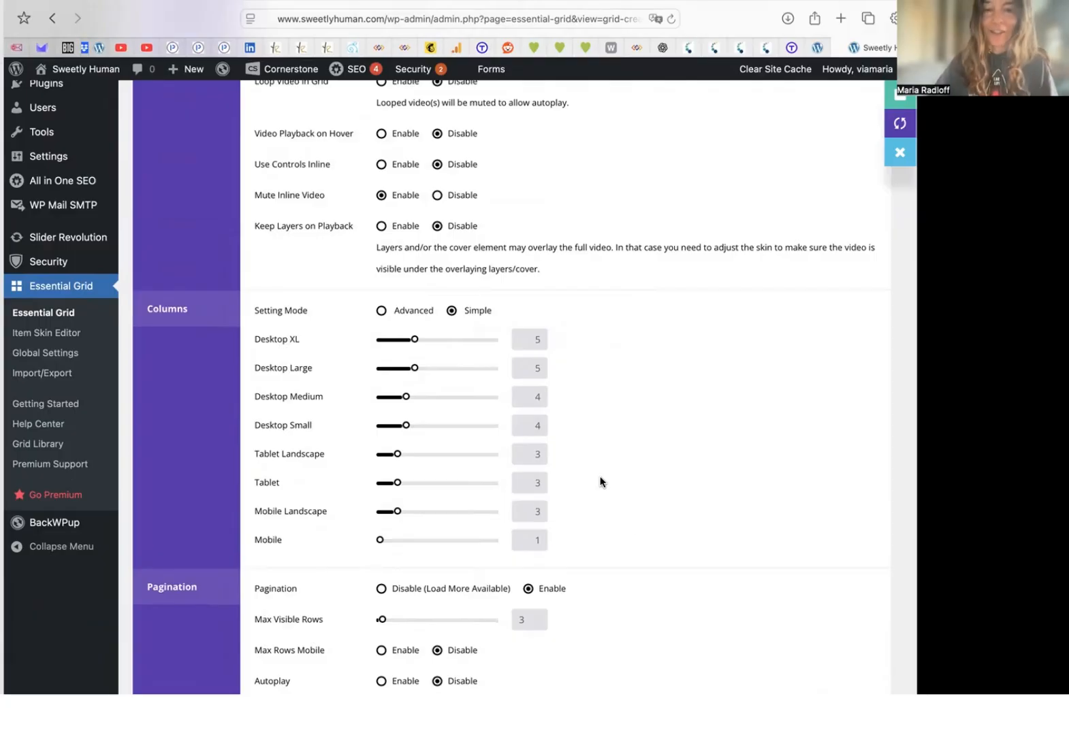
scroll(602, 482, "down", 1)
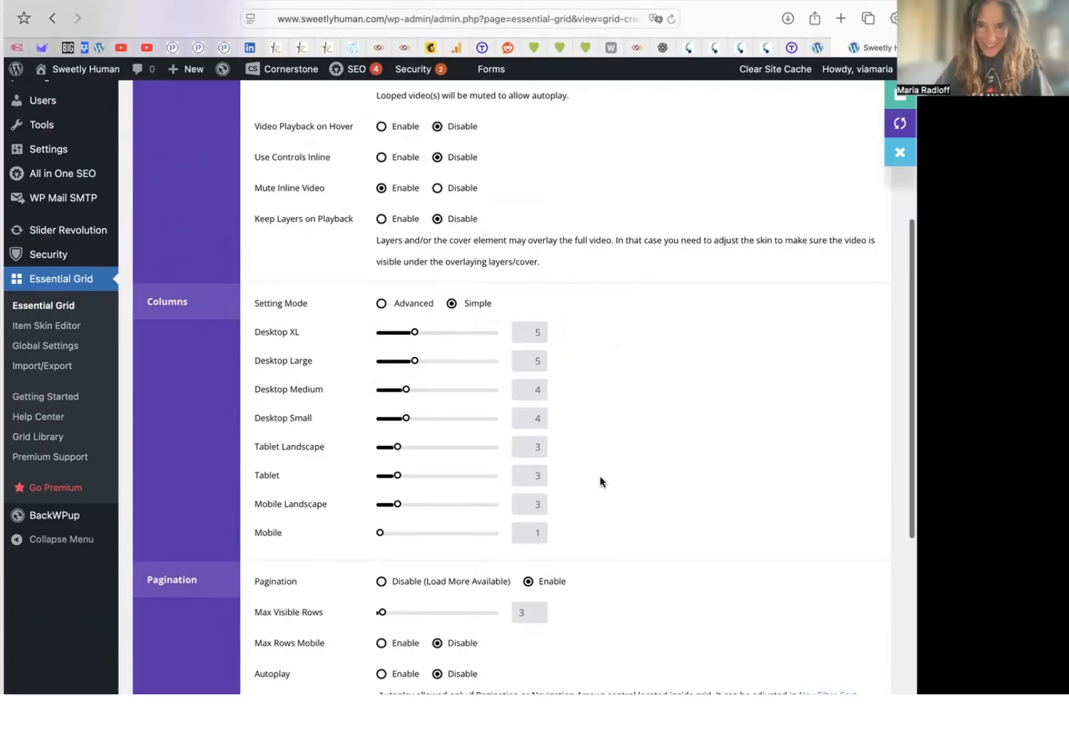
scroll(600, 482, "down", 3)
scroll(599, 481, "down", 2)
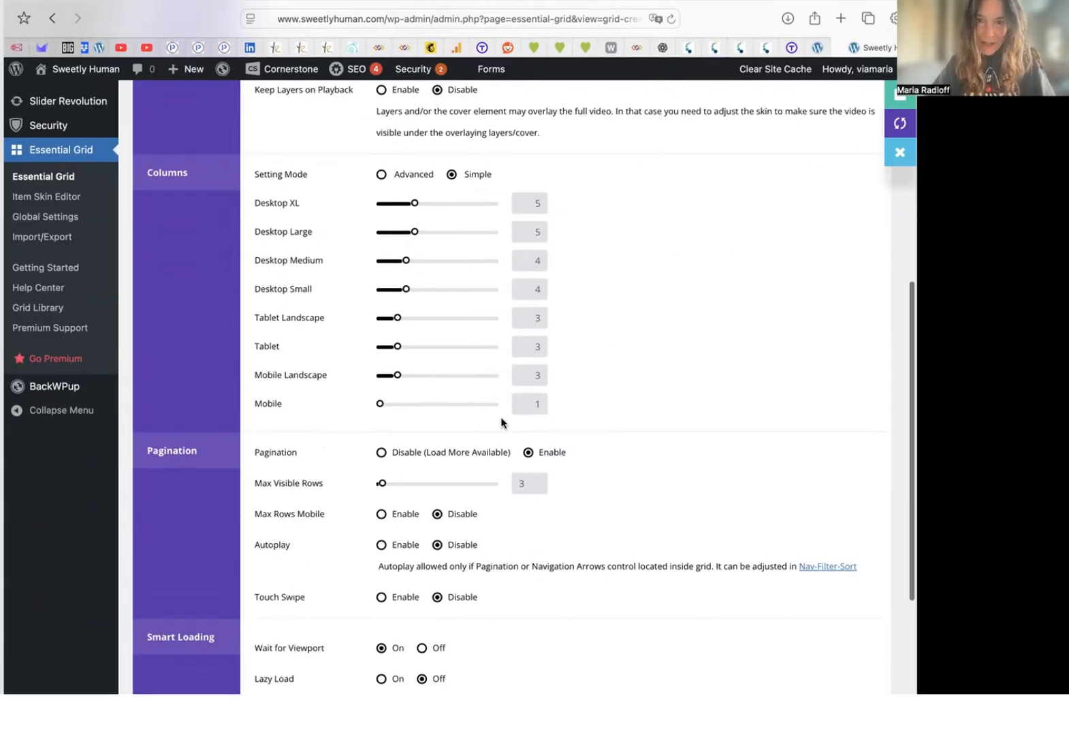
scroll(529, 432, "down", 2)
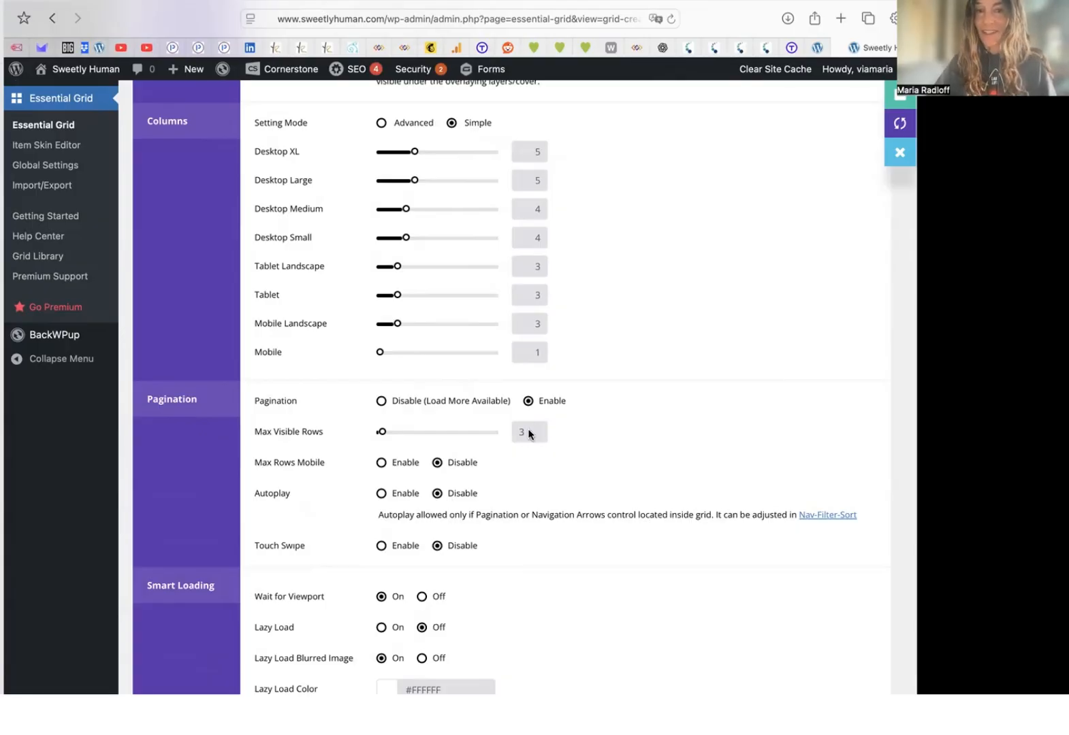
left_click(529, 431)
scroll(484, 424, "up", 1)
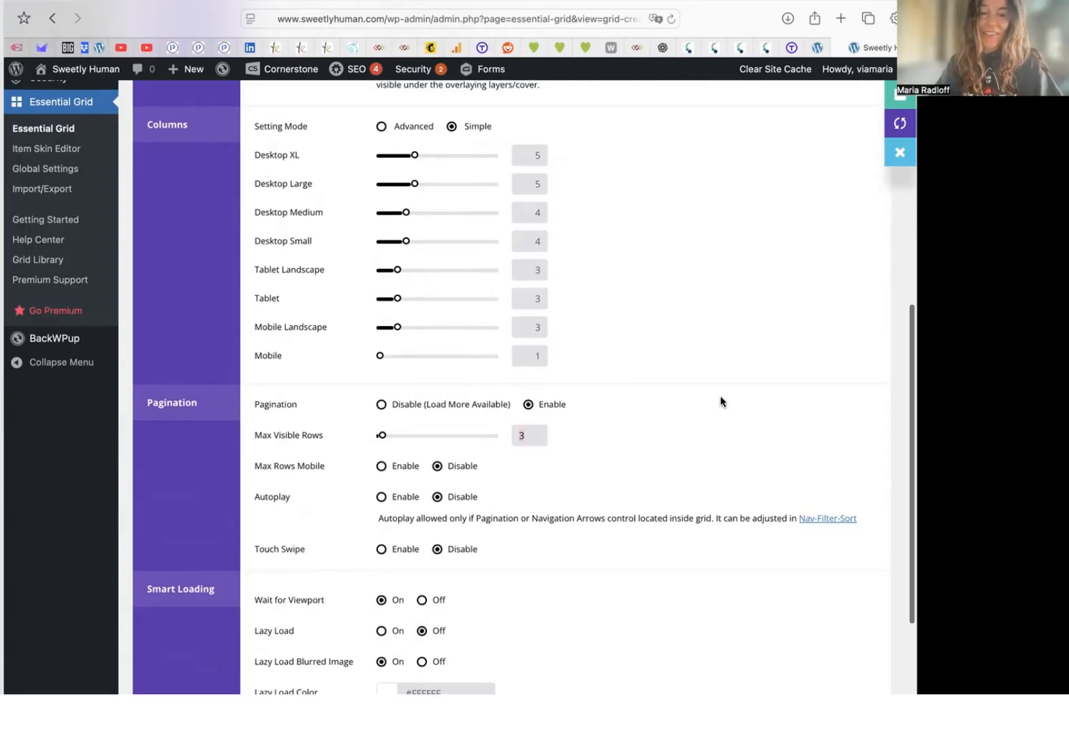
key("BackSpace")
type("2")
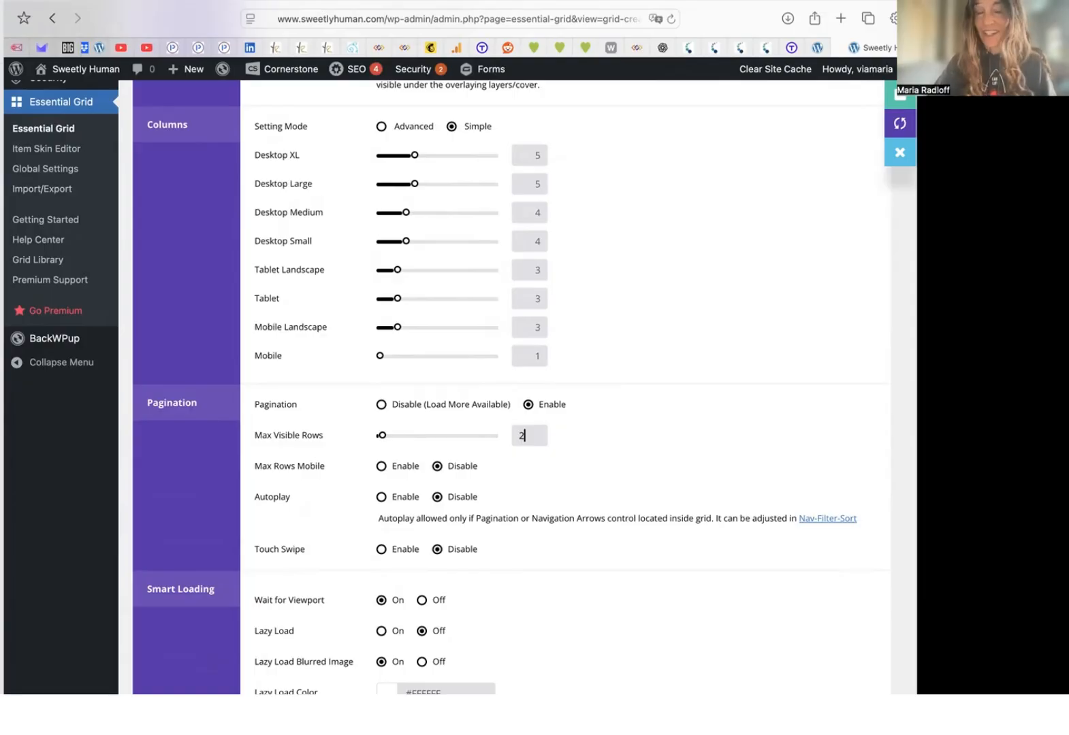
type("5")
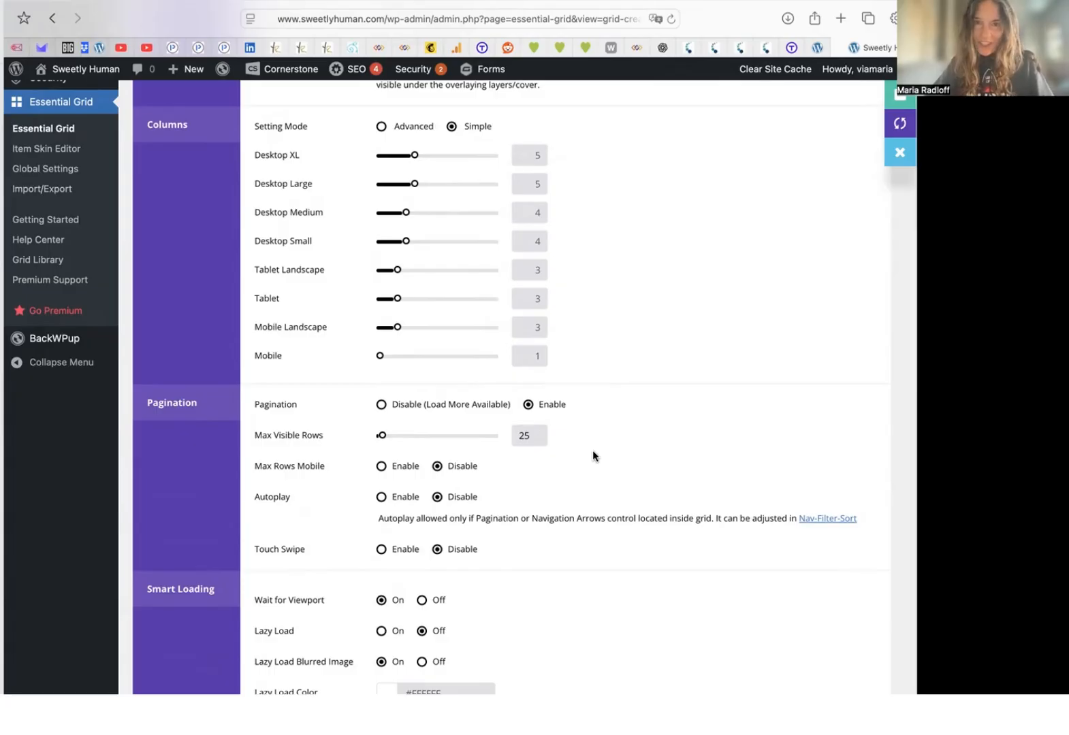
Save the new puppy gallery grid
scroll(593, 451, "up", 5)
scroll(593, 450, "up", 4)
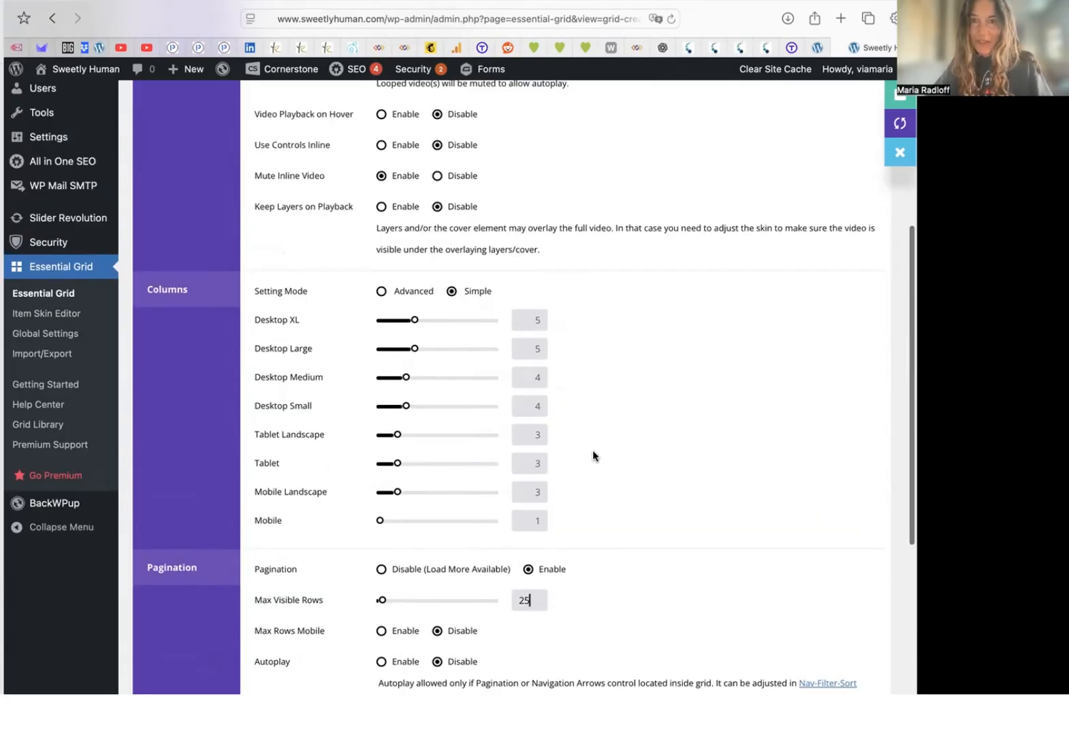
scroll(650, 318, "up", 7)
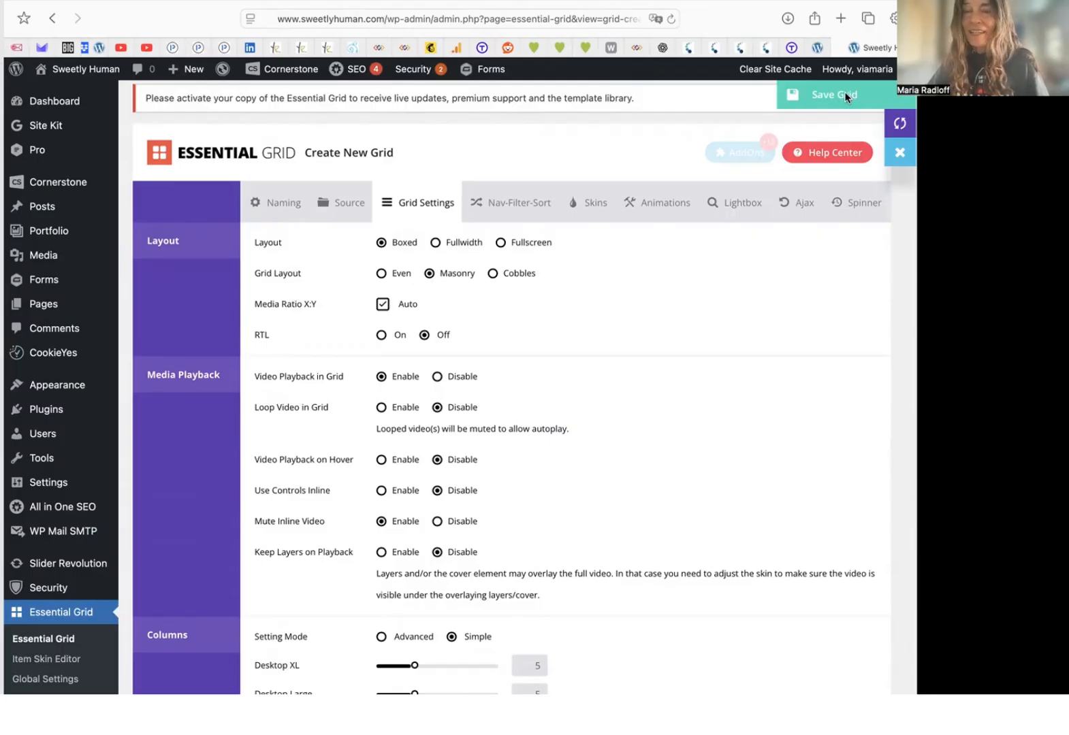
left_click(845, 94)
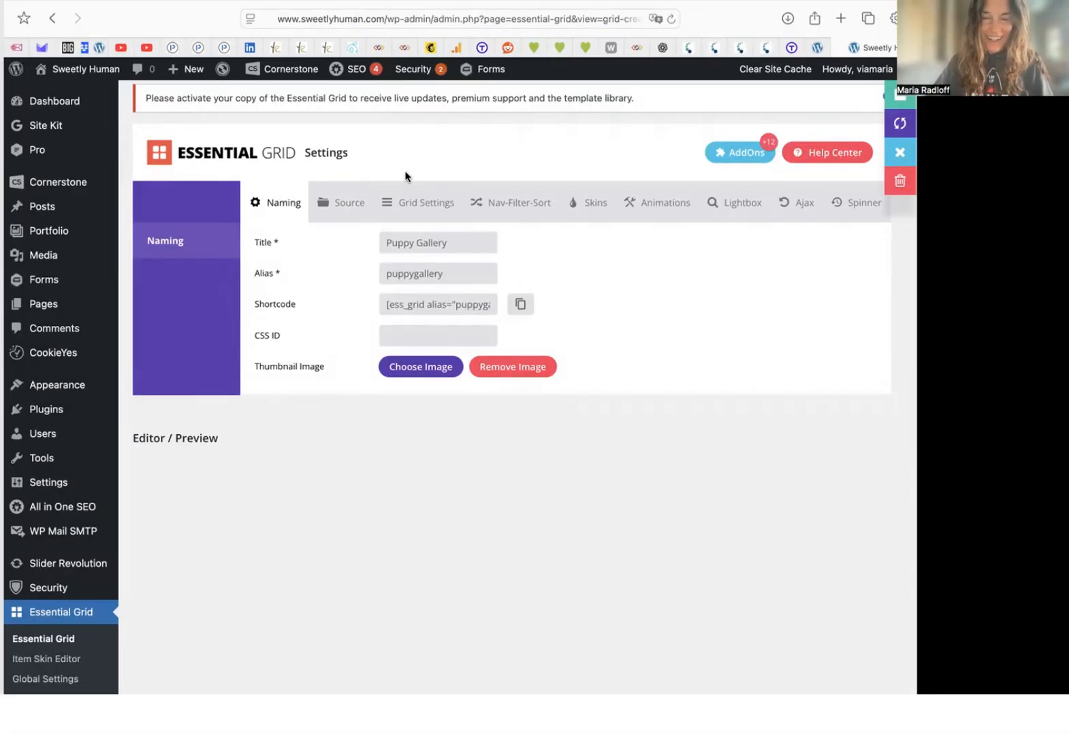
Base the grid's source on Custom Grid instead of posts and pages
left_click(343, 202)
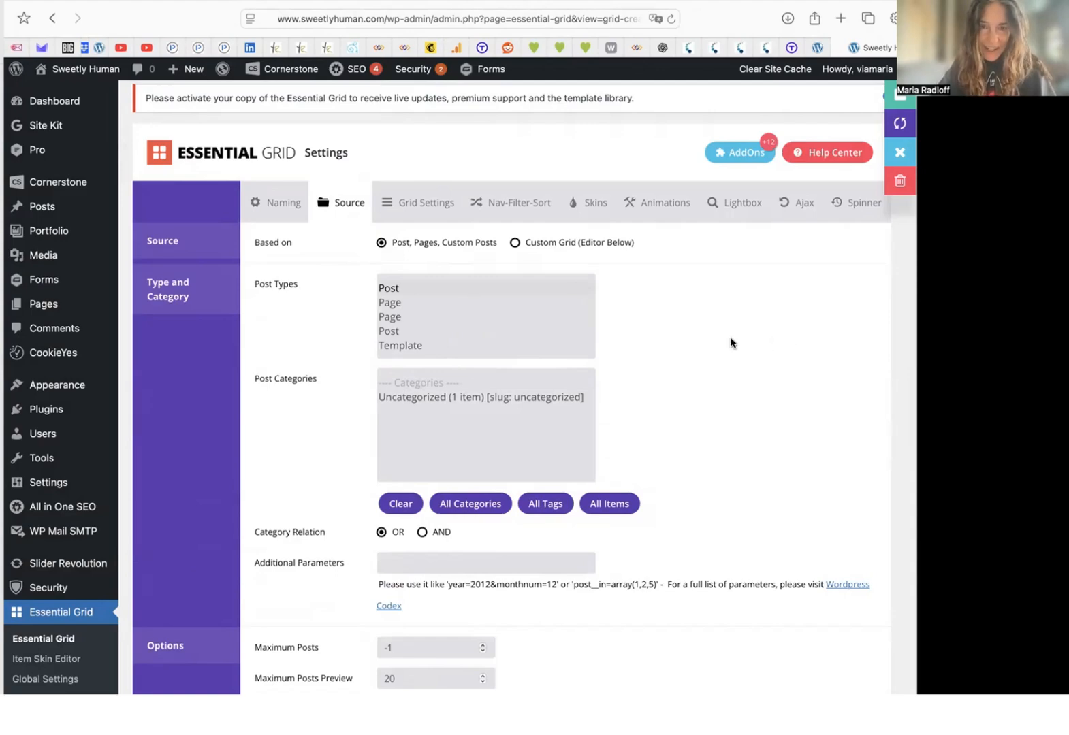
scroll(729, 342, "down", 1)
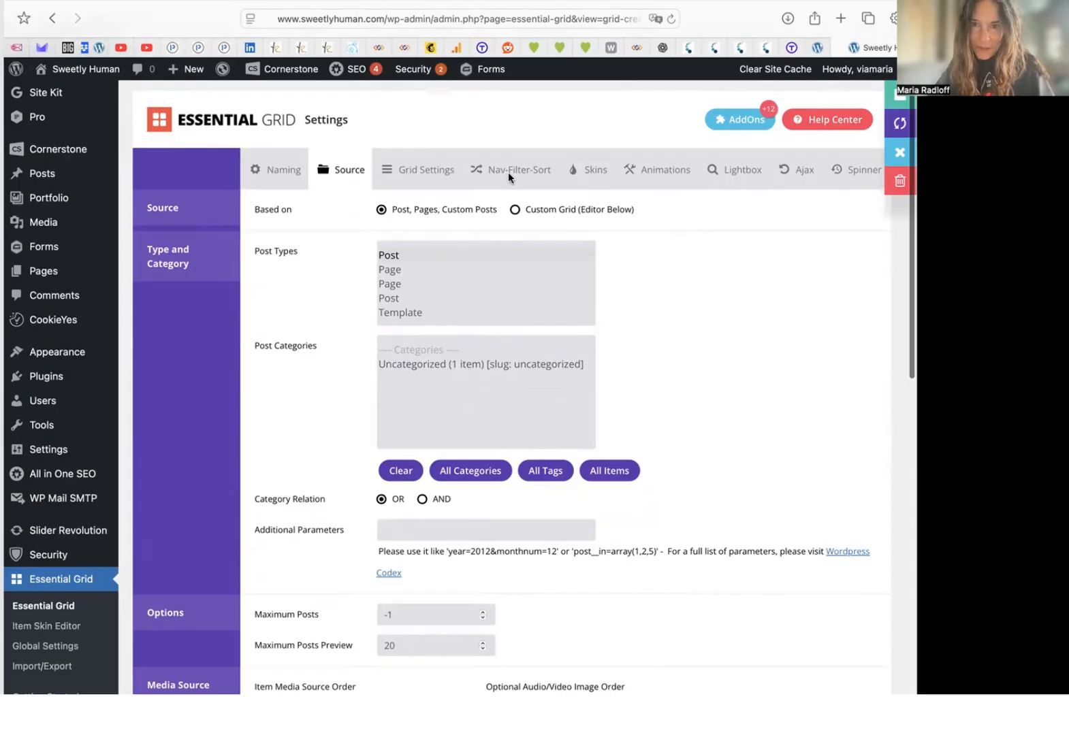
scroll(508, 171, "down", 1)
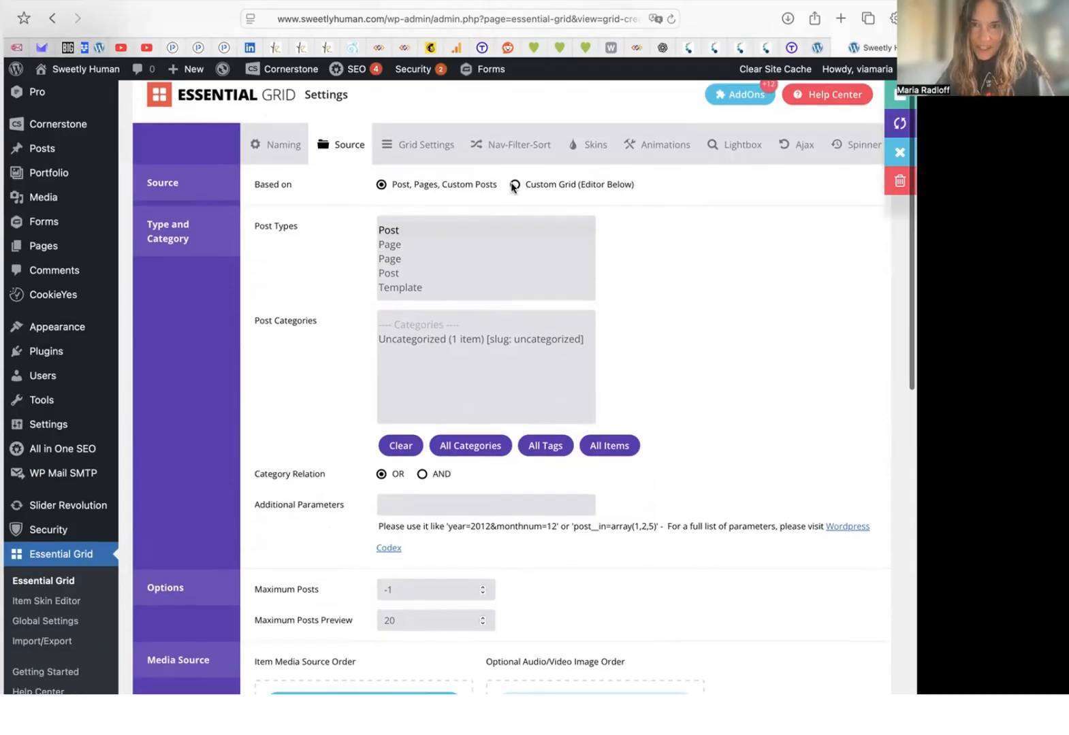
left_click(592, 193)
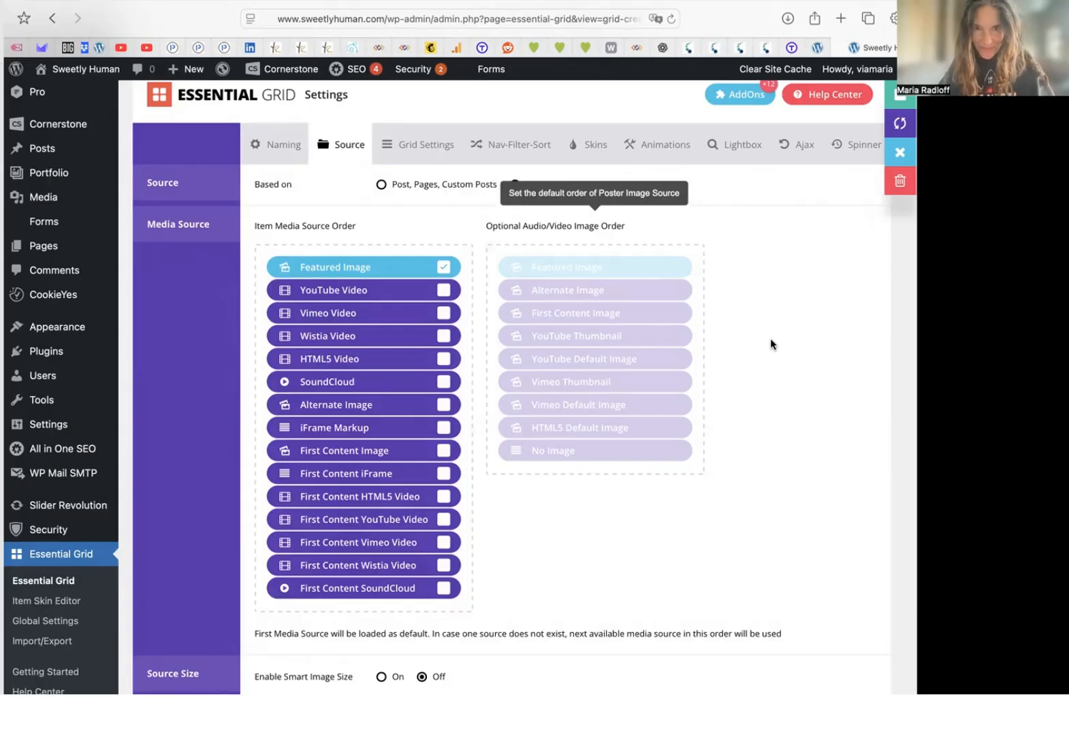
Open the image selection for the grid's default image and upload the seven dog pictures to the media library
scroll(770, 338, "down", 2)
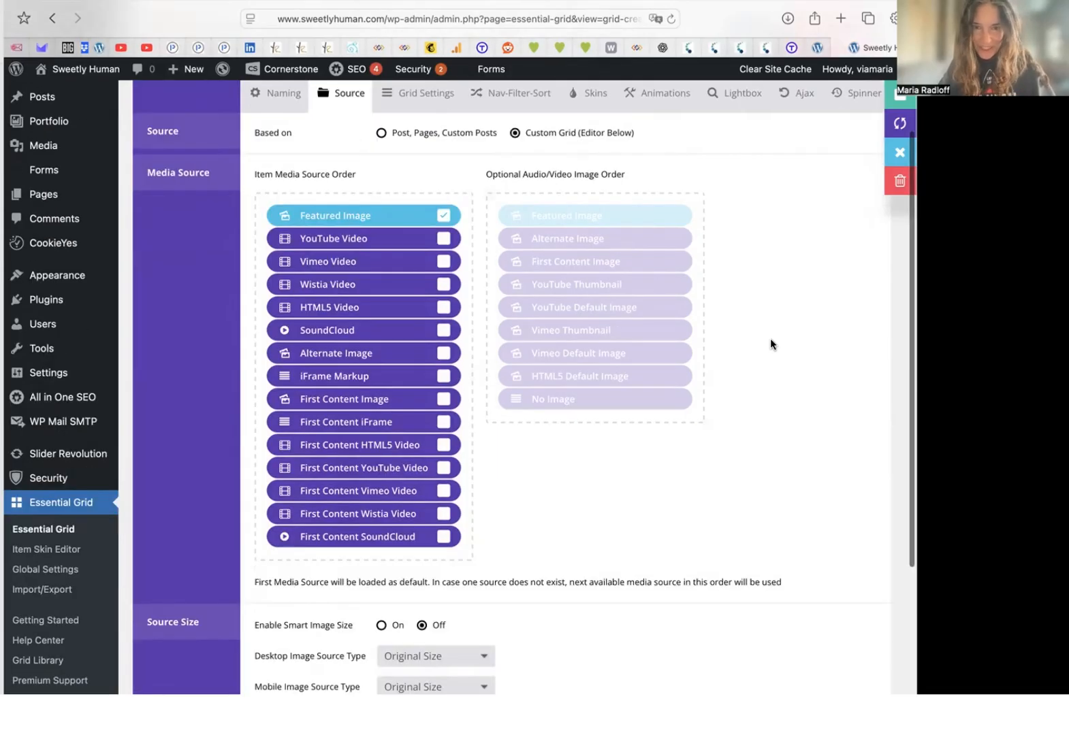
scroll(770, 338, "down", 2)
scroll(741, 347, "down", 5)
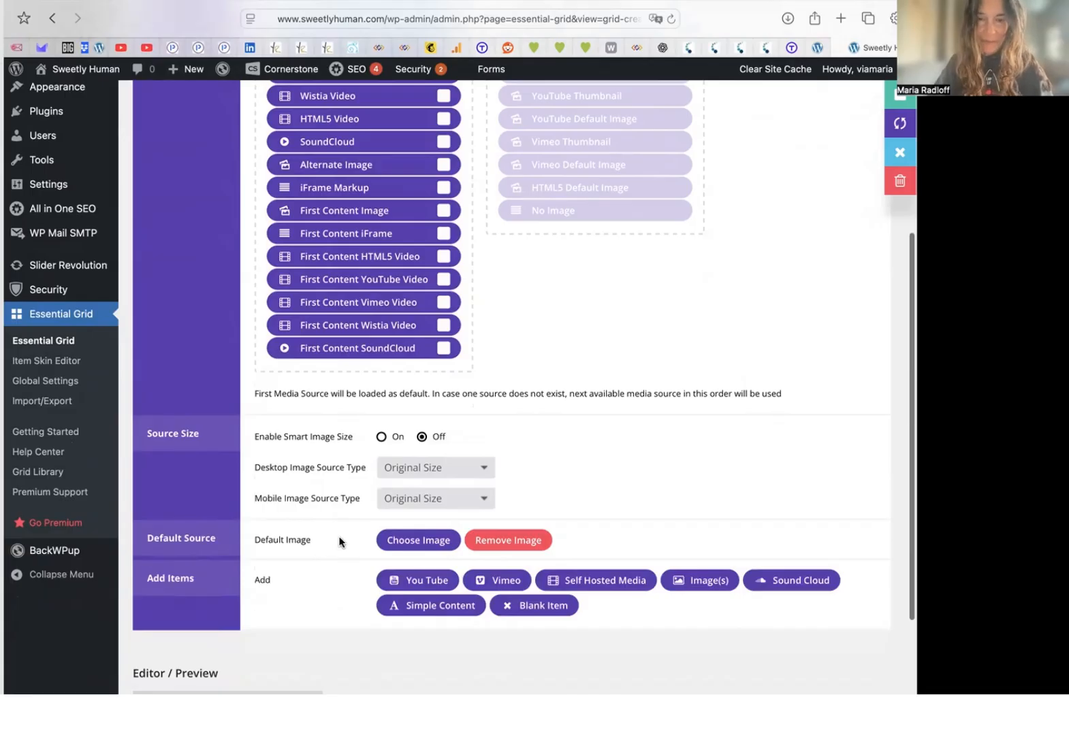
mouse_move(363, 538)
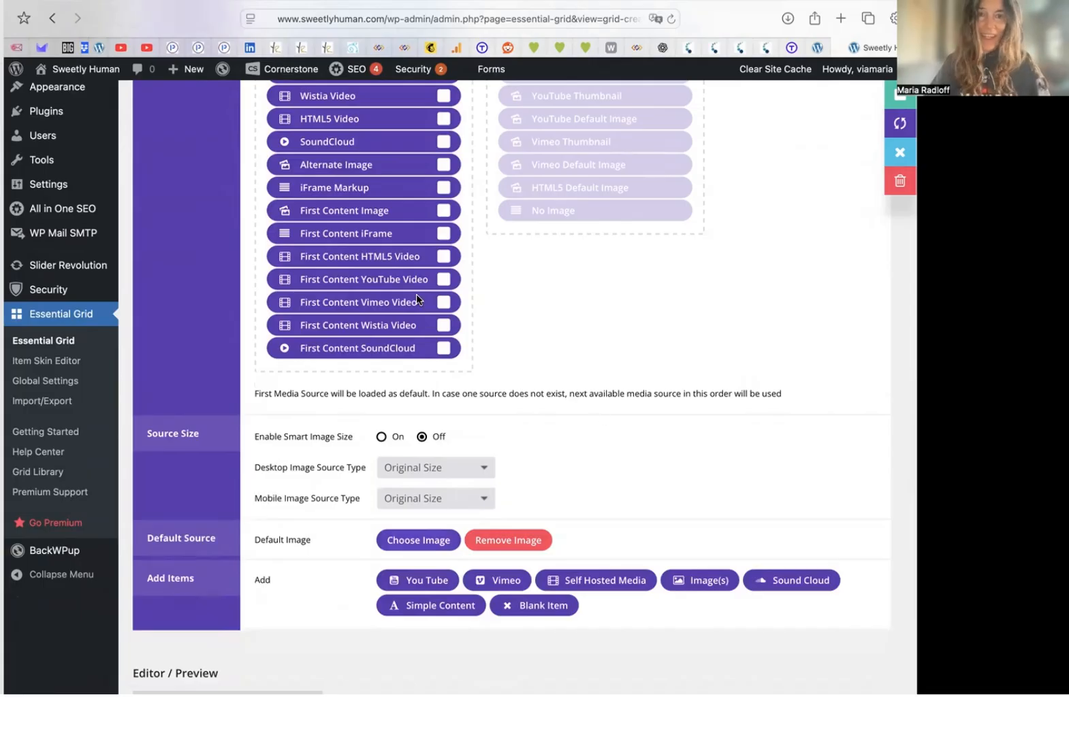
left_click(419, 540)
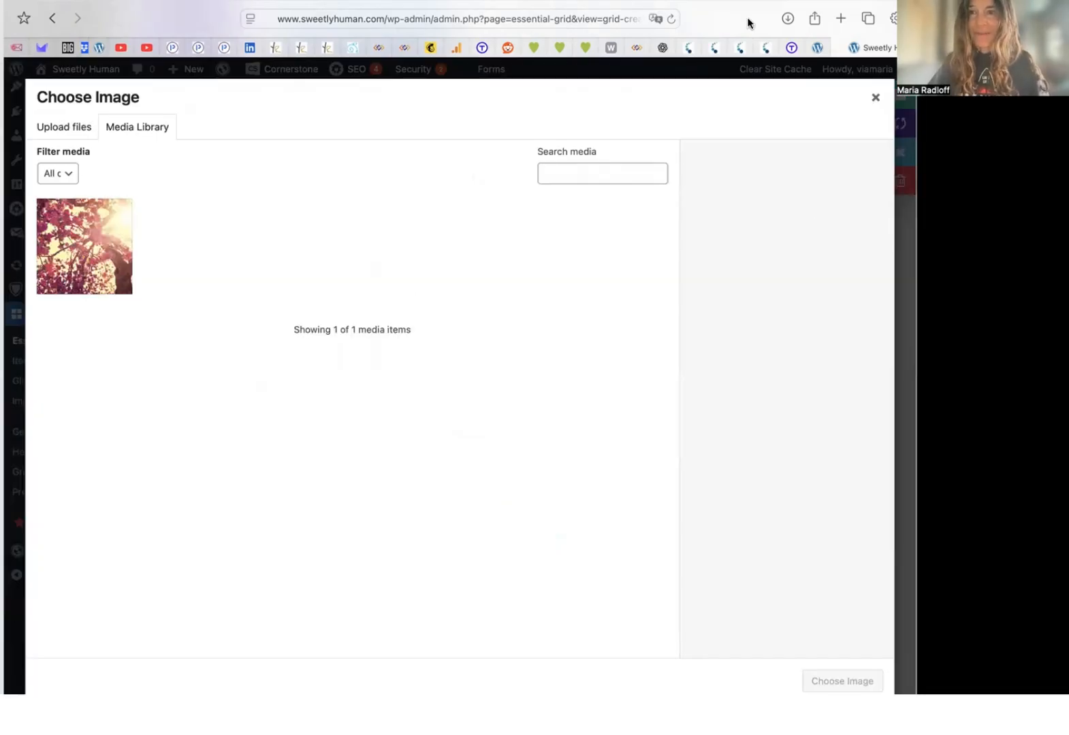
left_click_drag(748, 23, 685, 23)
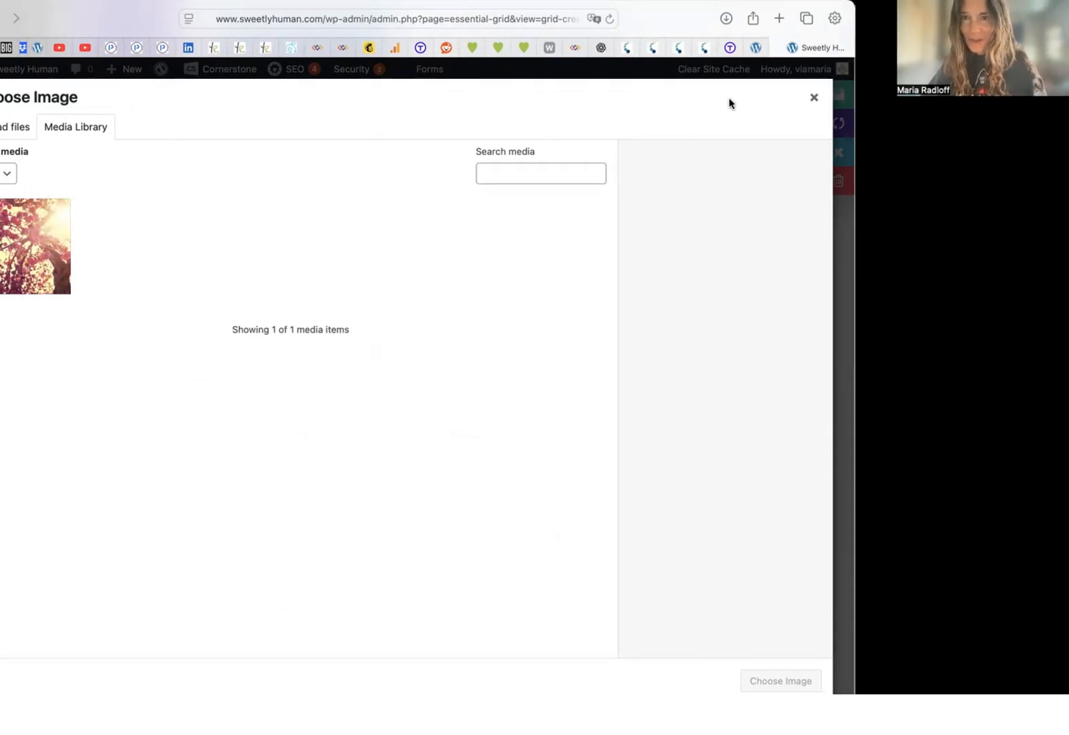
left_click(812, 43)
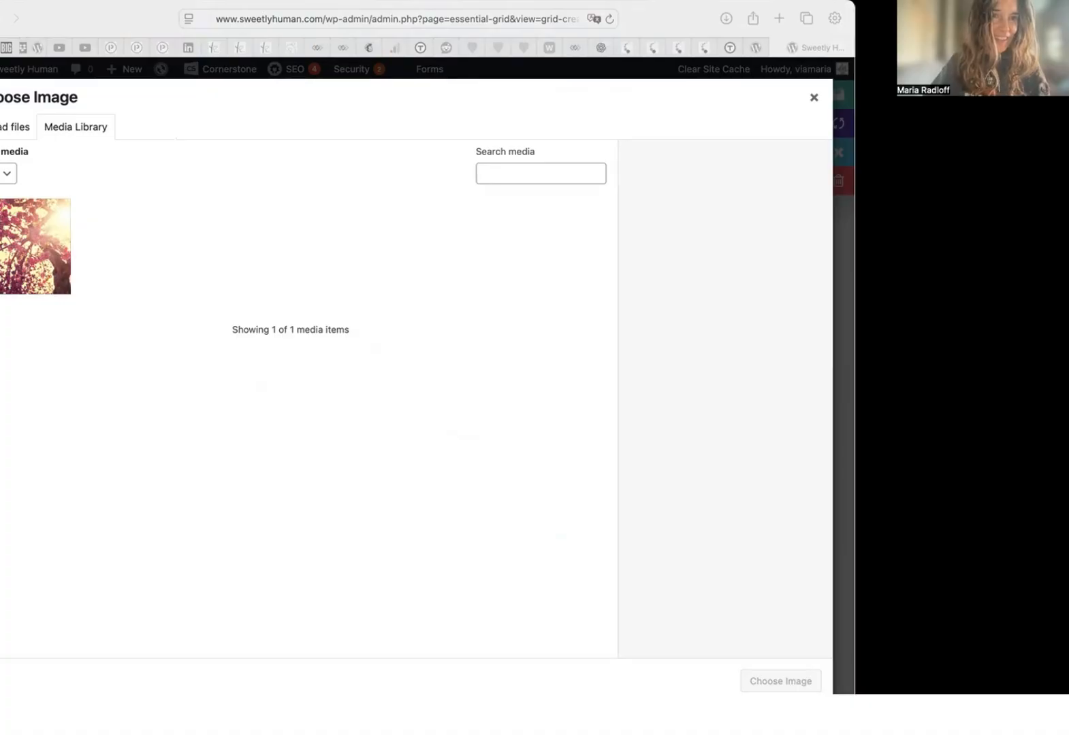
left_click(778, 9)
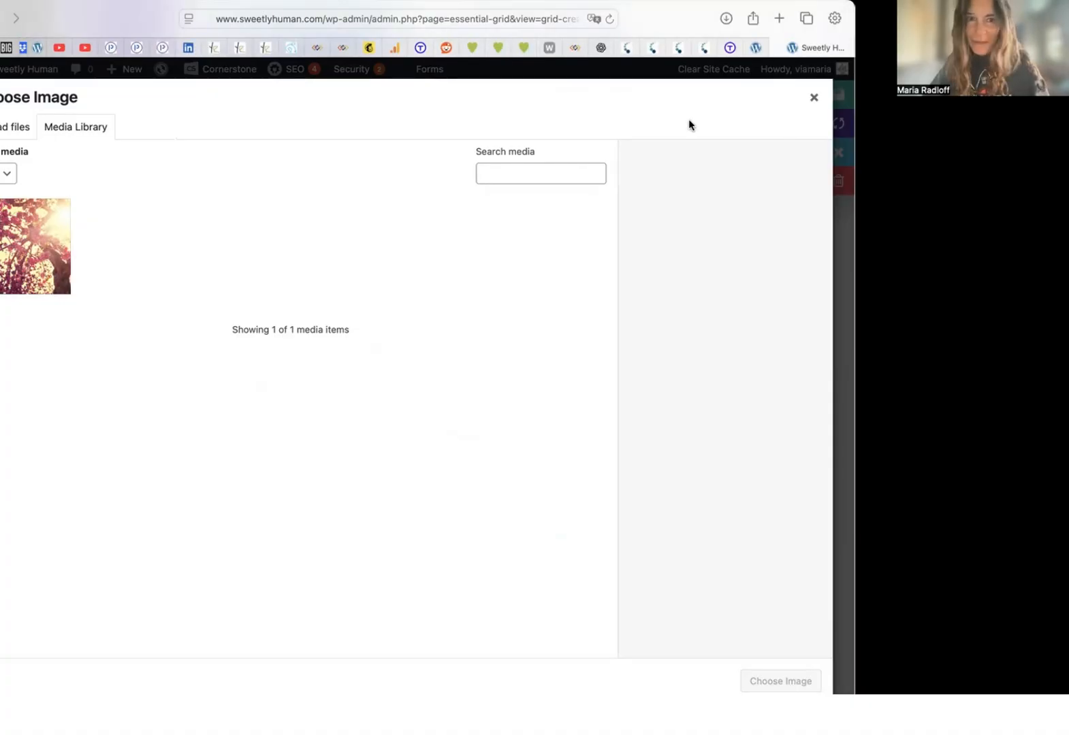
left_click_drag(267, 217, 157, 7)
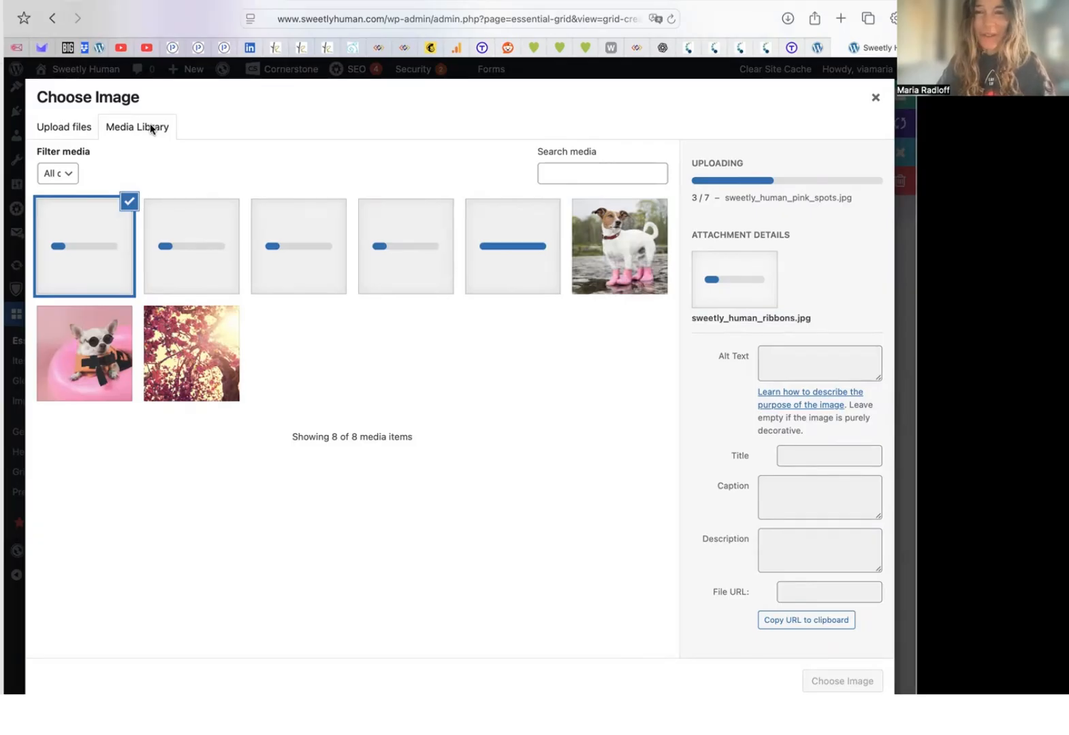
Give the sweetly_human_beach_dog.jpg image the alt text "Pink beach puppy" and use the same text as its title
left_click(98, 354)
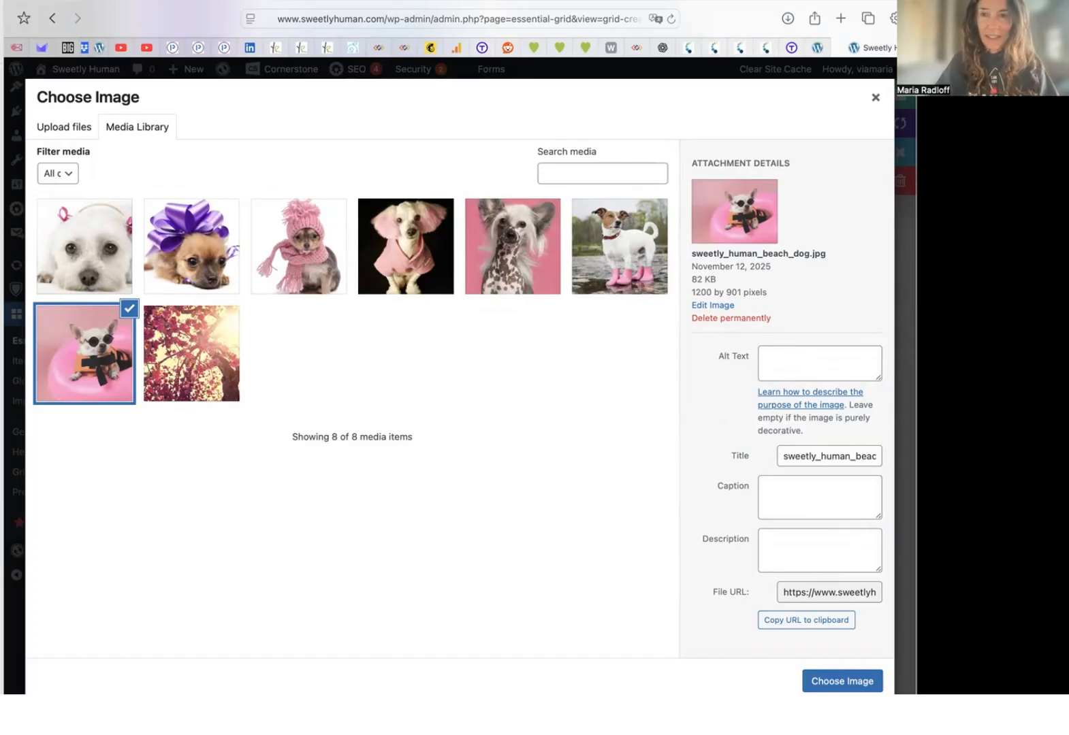
left_click(795, 363)
type("Pin")
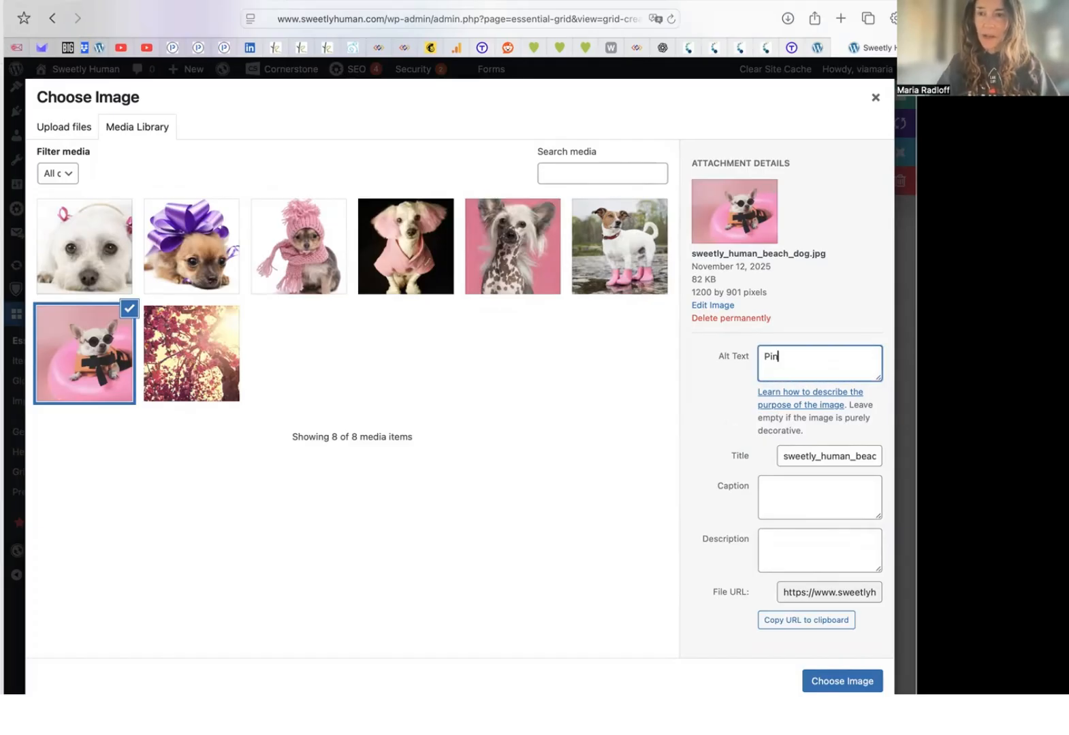
type("k beach puppy")
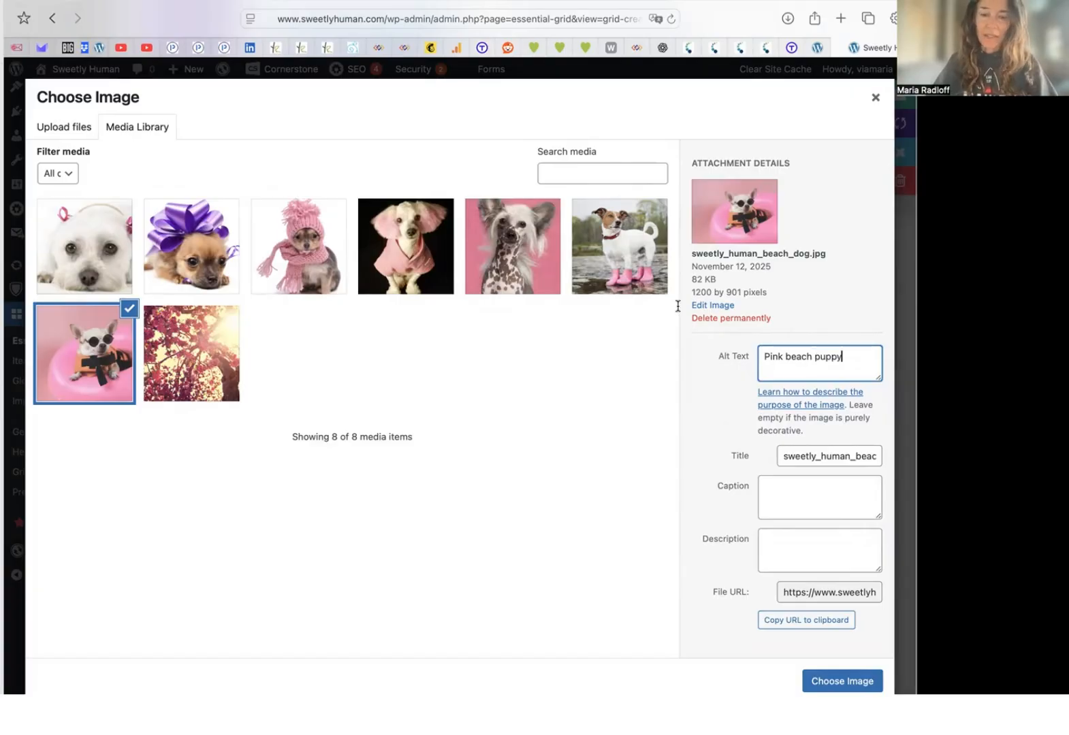
key("super+a")
key("super+c")
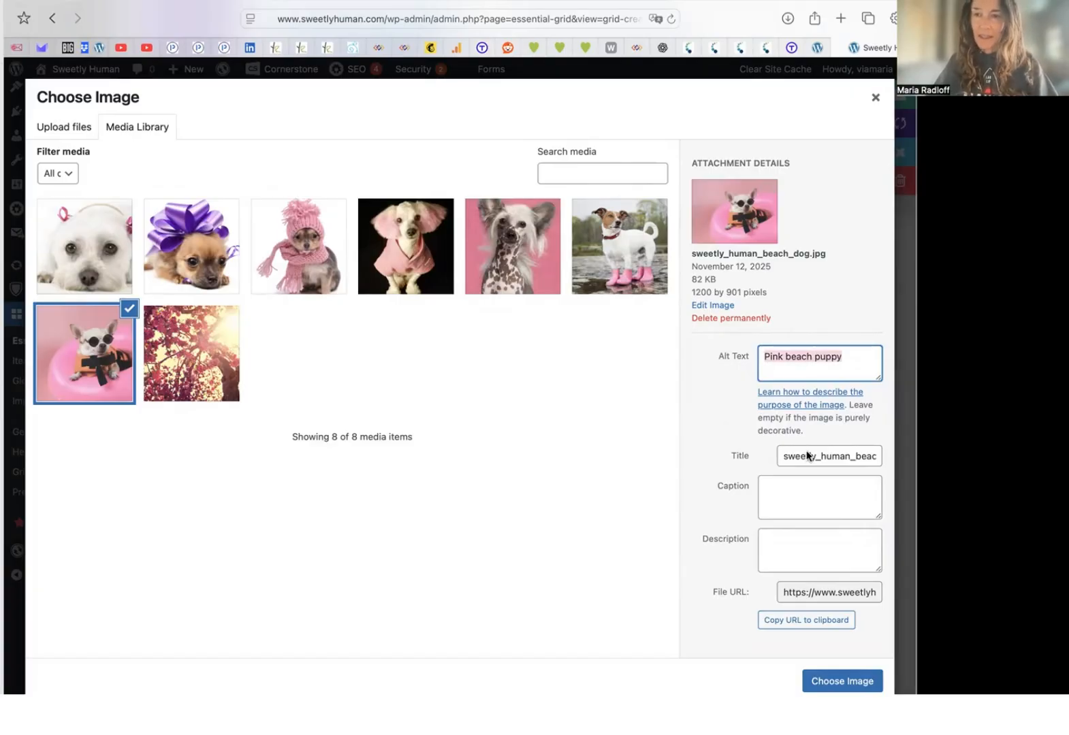
double_click(829, 464)
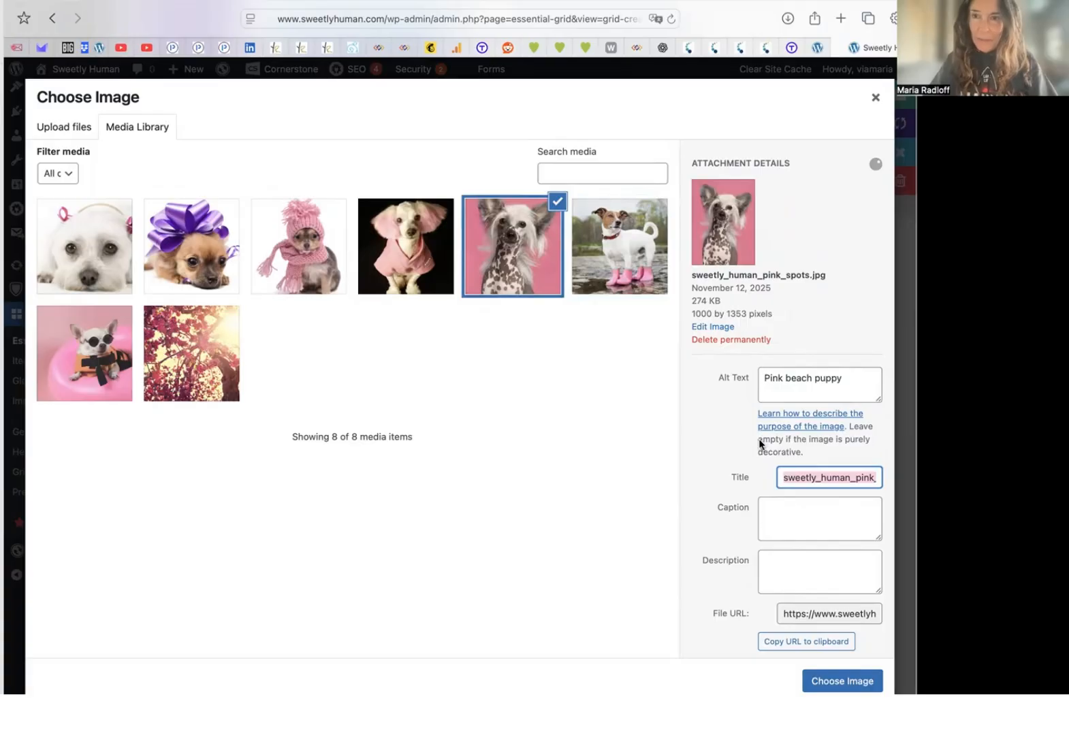
Reuse "Pink beach puppy" as the title of the sweetly_human_pink_spots.jpg and sweetly_human_pinky.jpg images, and choose the latter as the grid's default image
key("super+v")
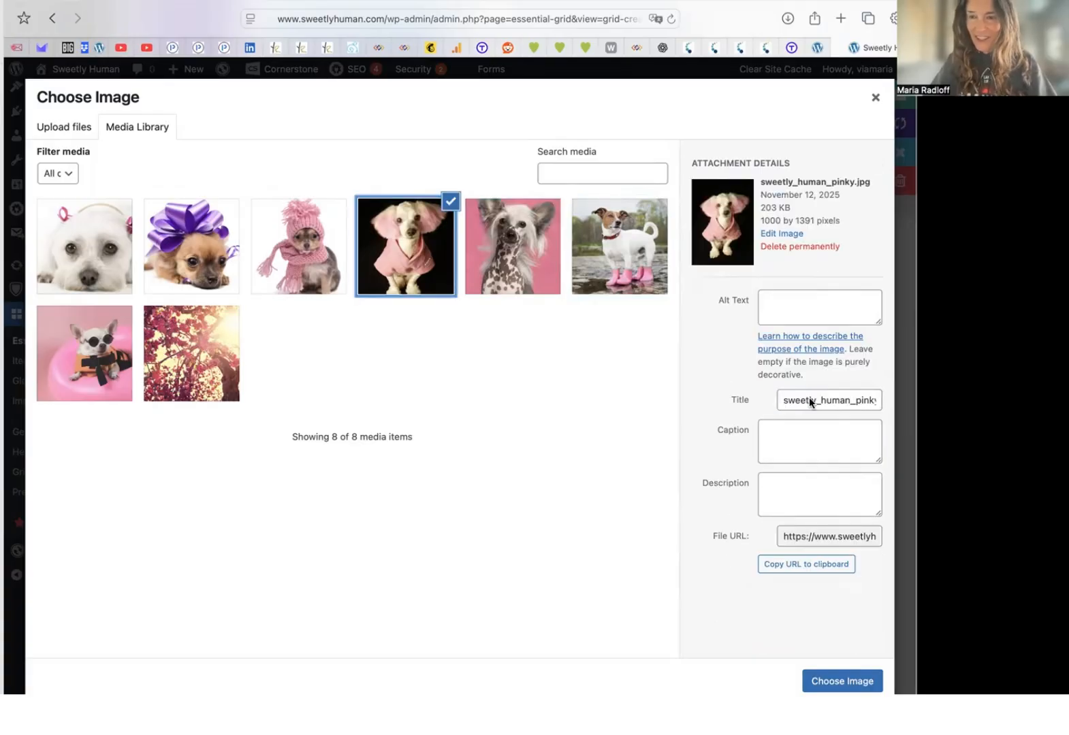
left_click(809, 402)
key("super+a")
key("super+v")
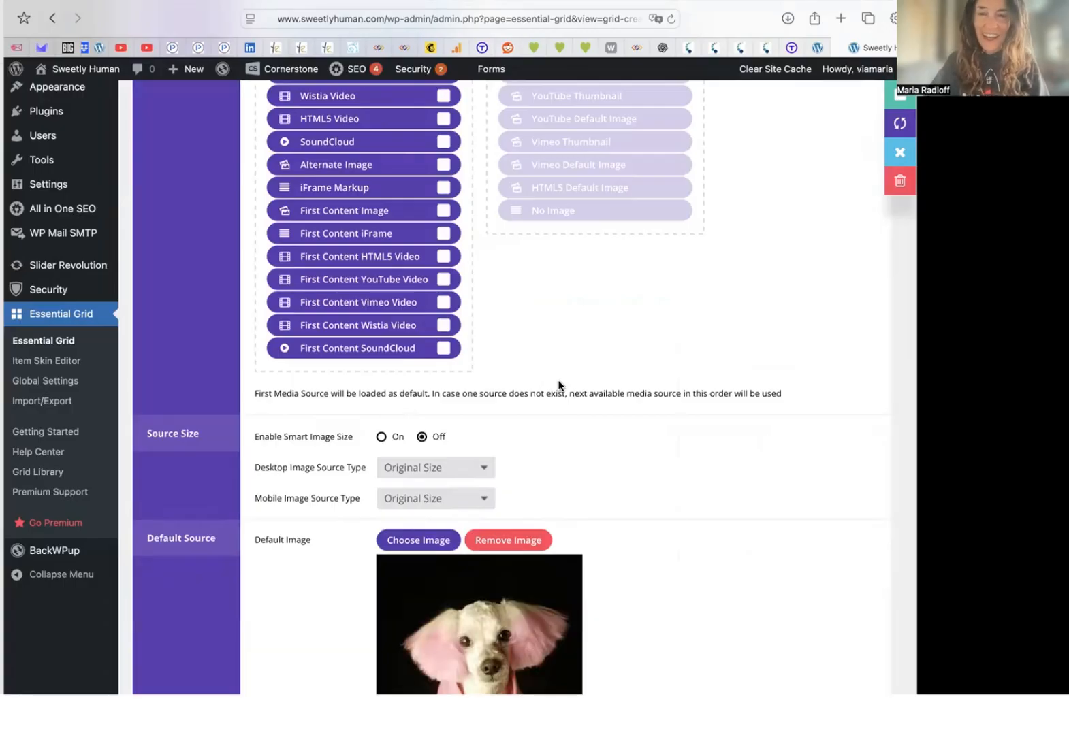
Bulk-add all seven dog images from the media library to the grid, leaving out the blossom tree picture
scroll(696, 372, "down", 5)
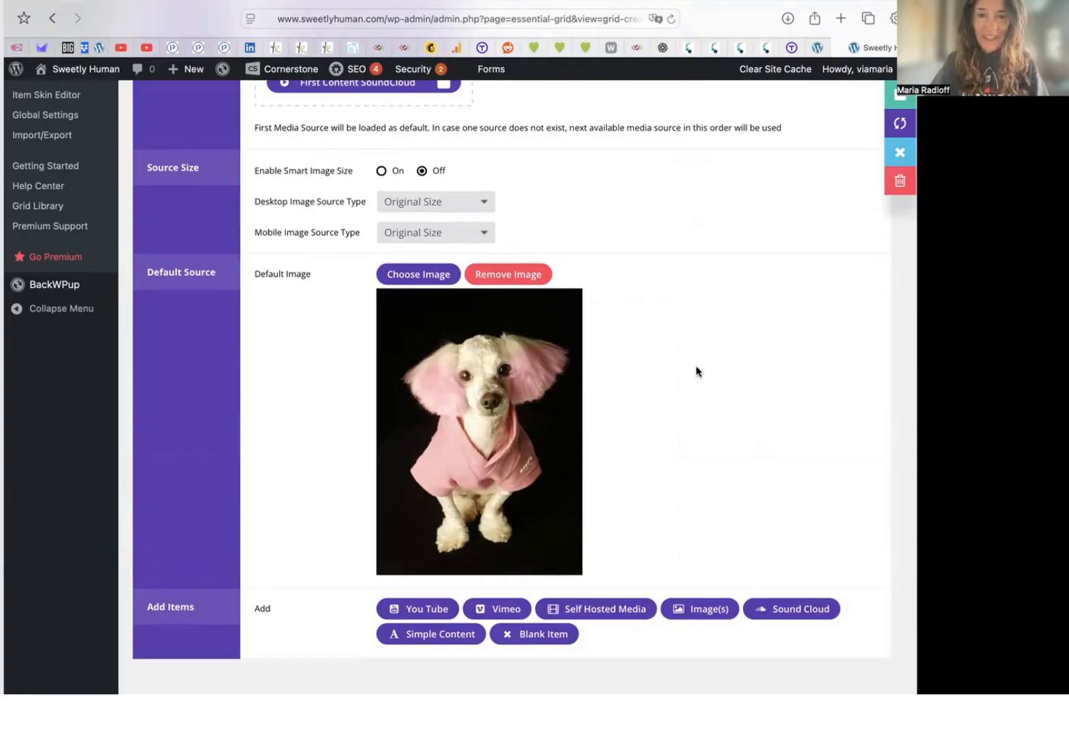
scroll(696, 372, "down", 2)
scroll(696, 372, "down", 2)
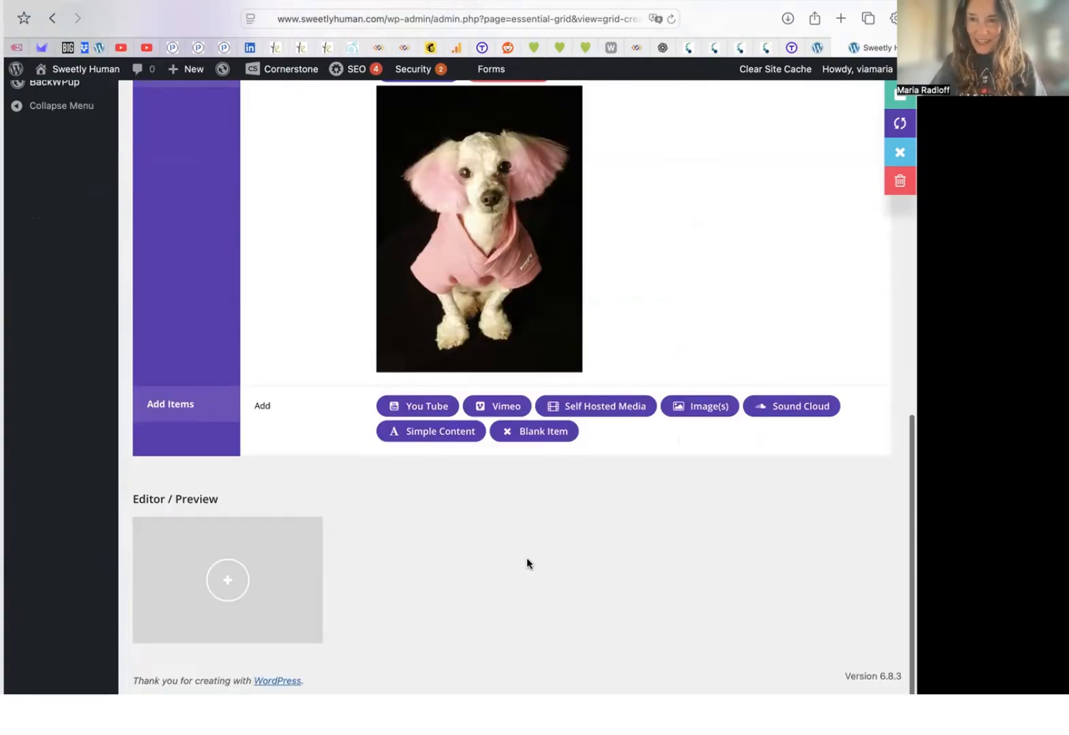
left_click(703, 408)
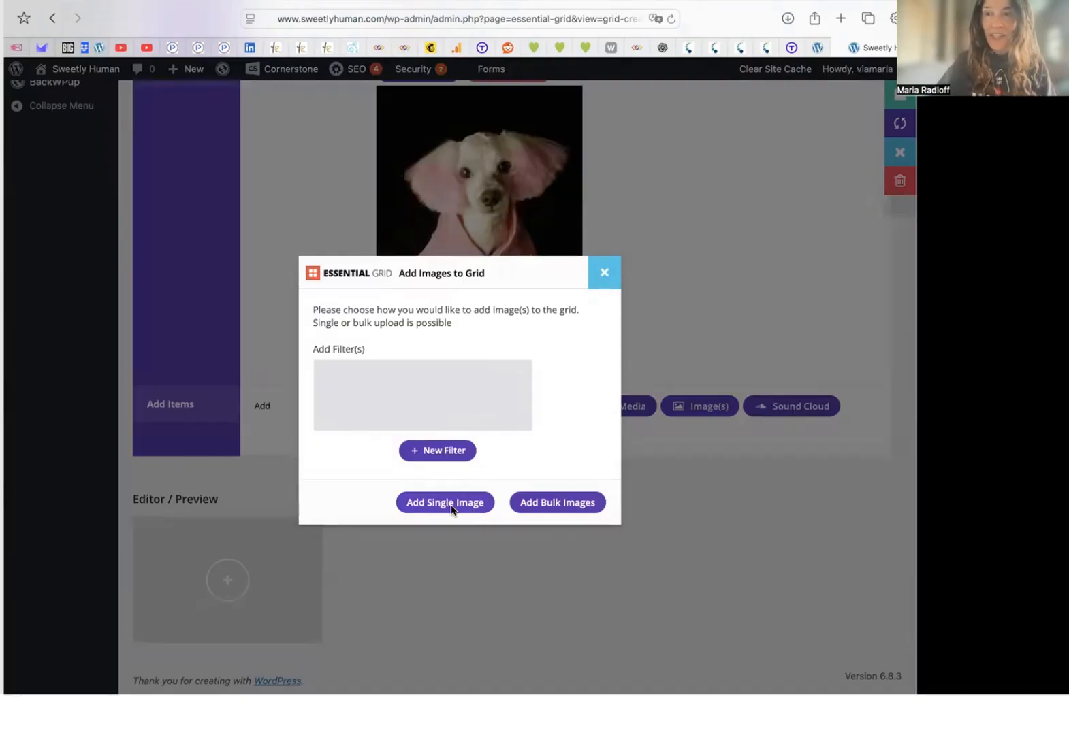
left_click(558, 503)
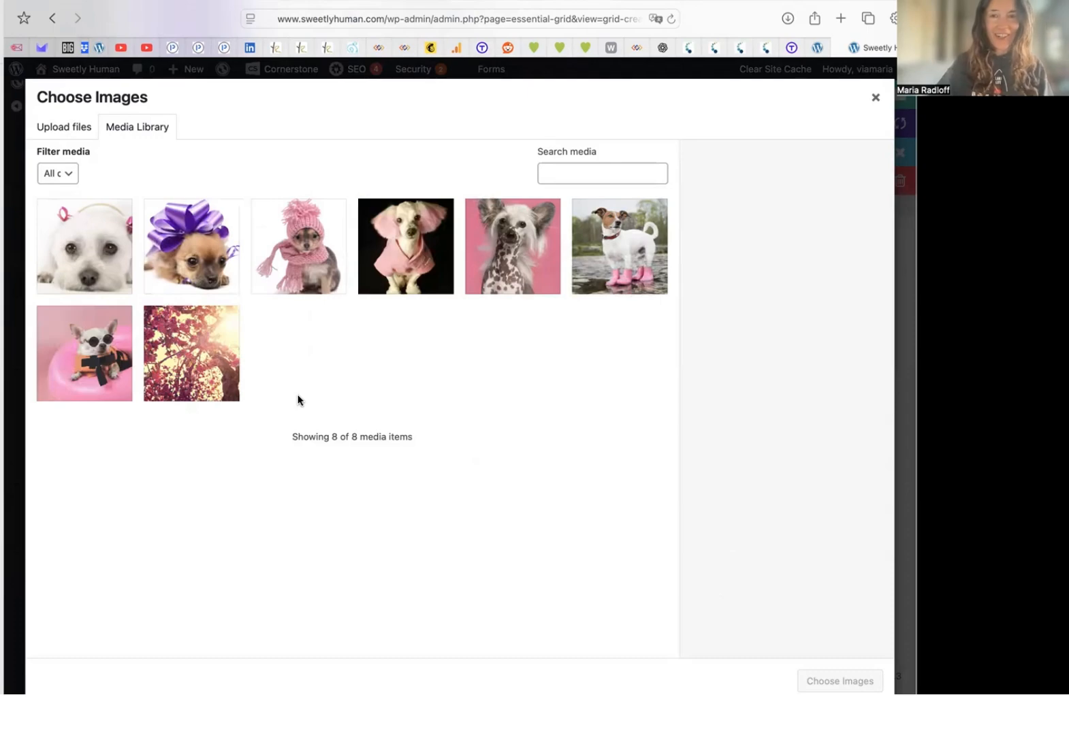
left_click(68, 256)
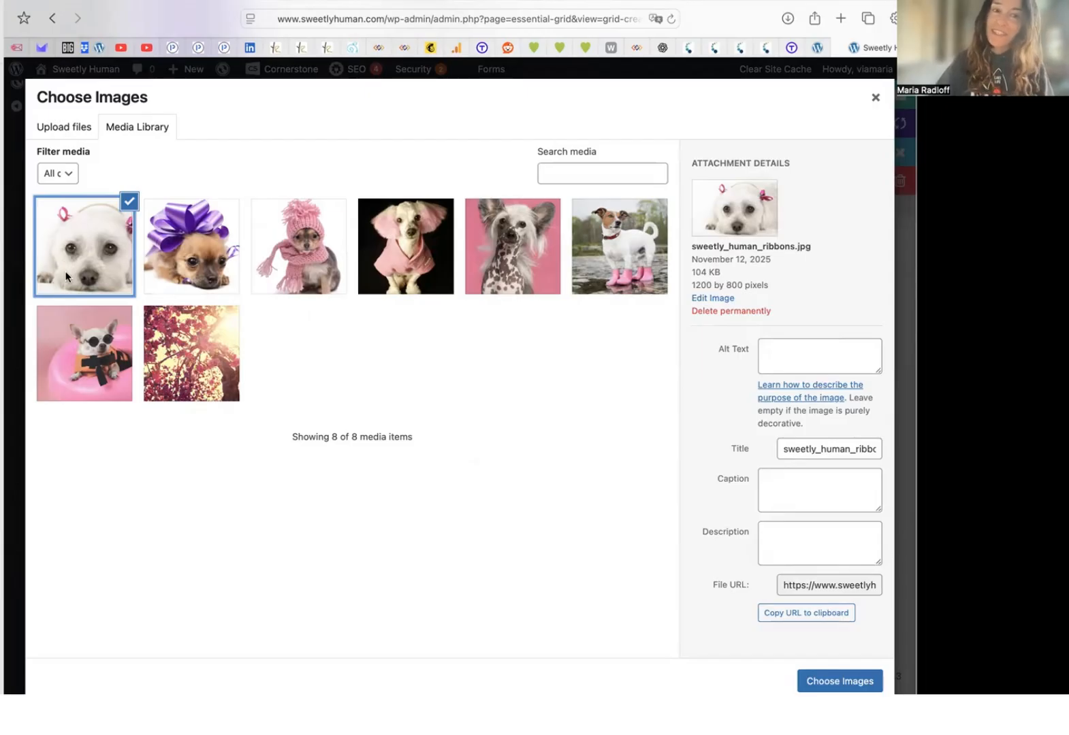
left_click(82, 363, "shift")
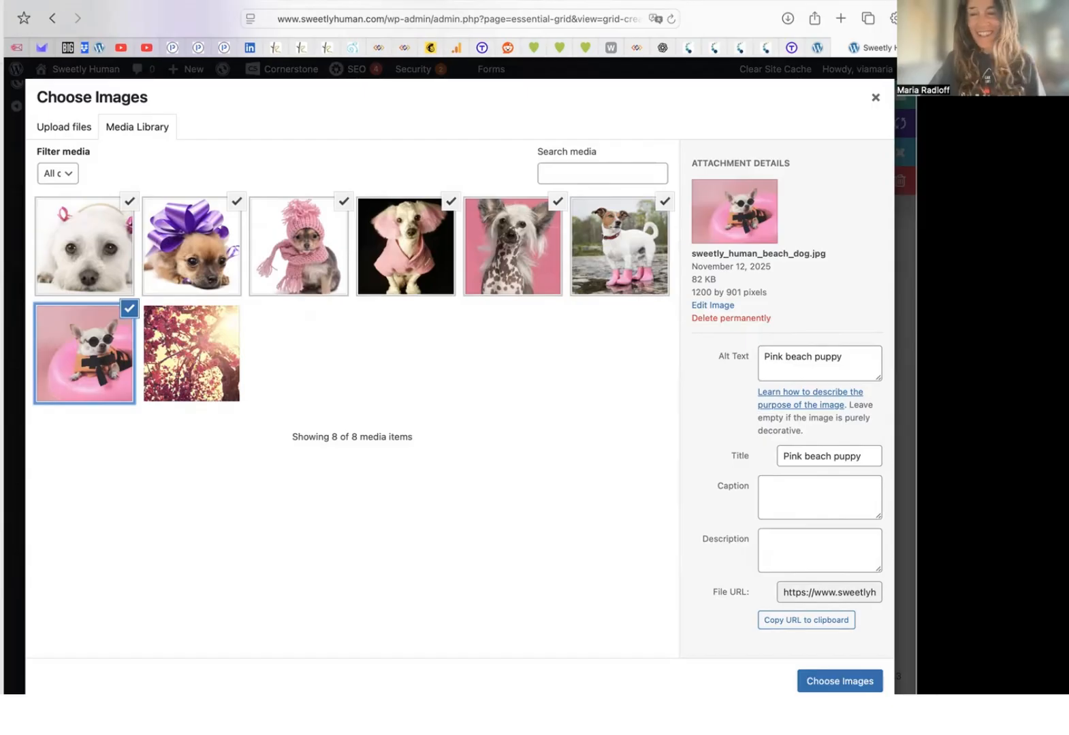
left_click(846, 683)
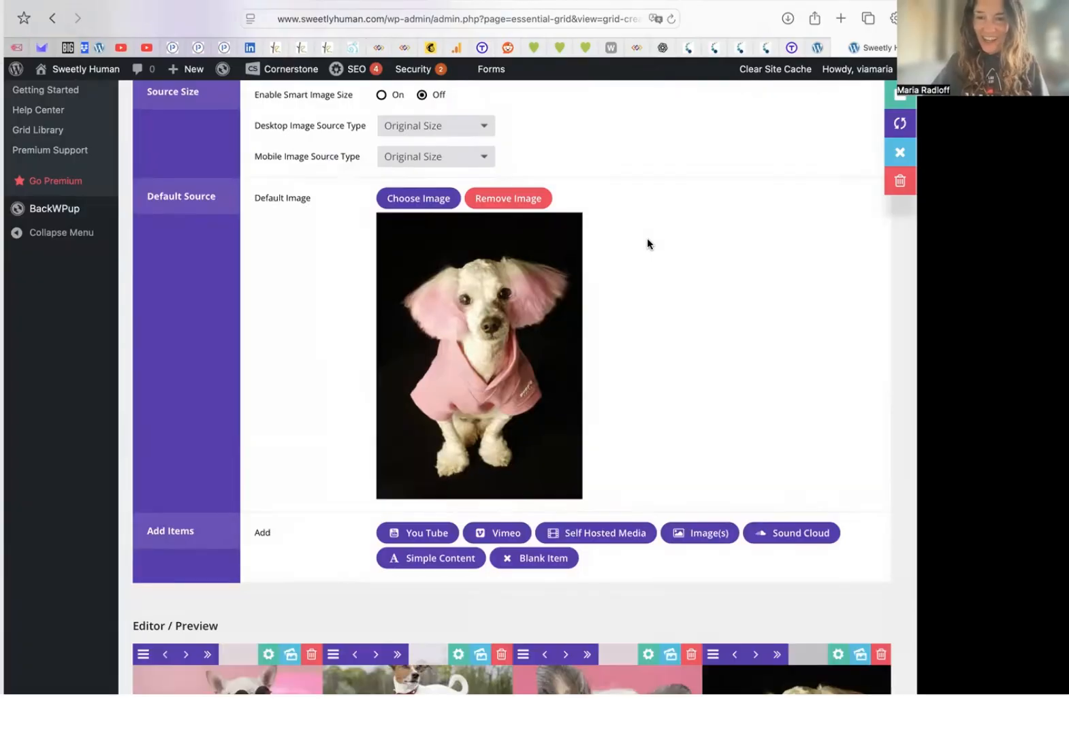
Save the grid with its added images and copy the Puppy Gallery shortcode
scroll(648, 244, "down", 2)
scroll(648, 244, "down", 4)
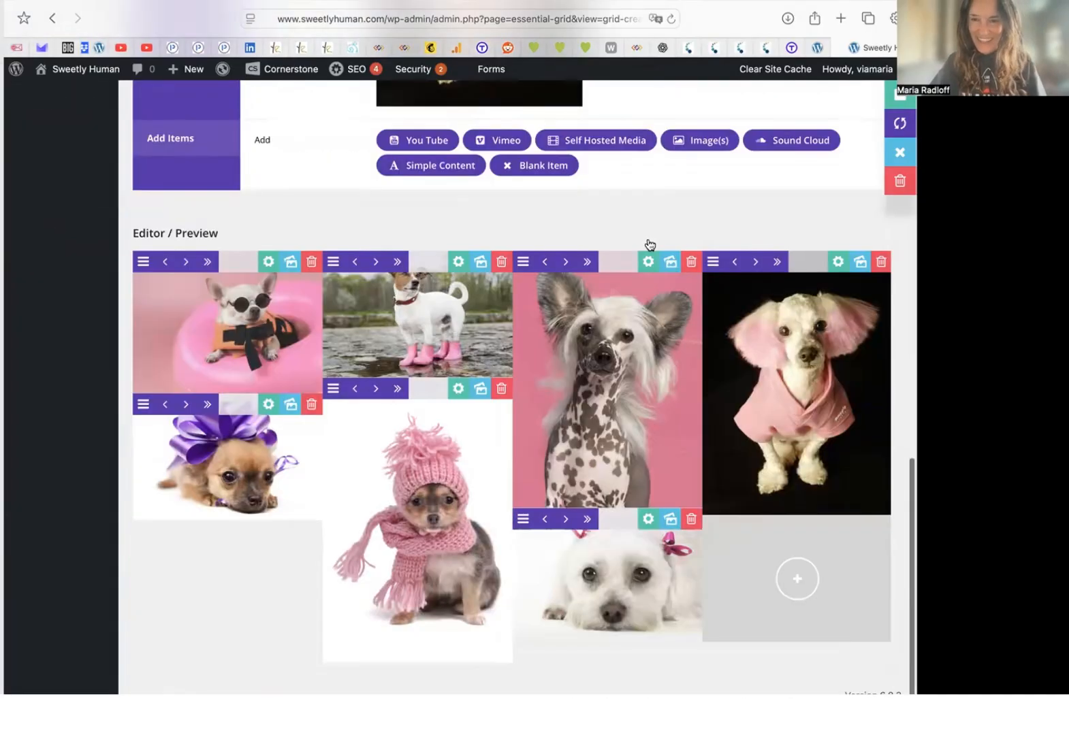
scroll(649, 245, "down", 1)
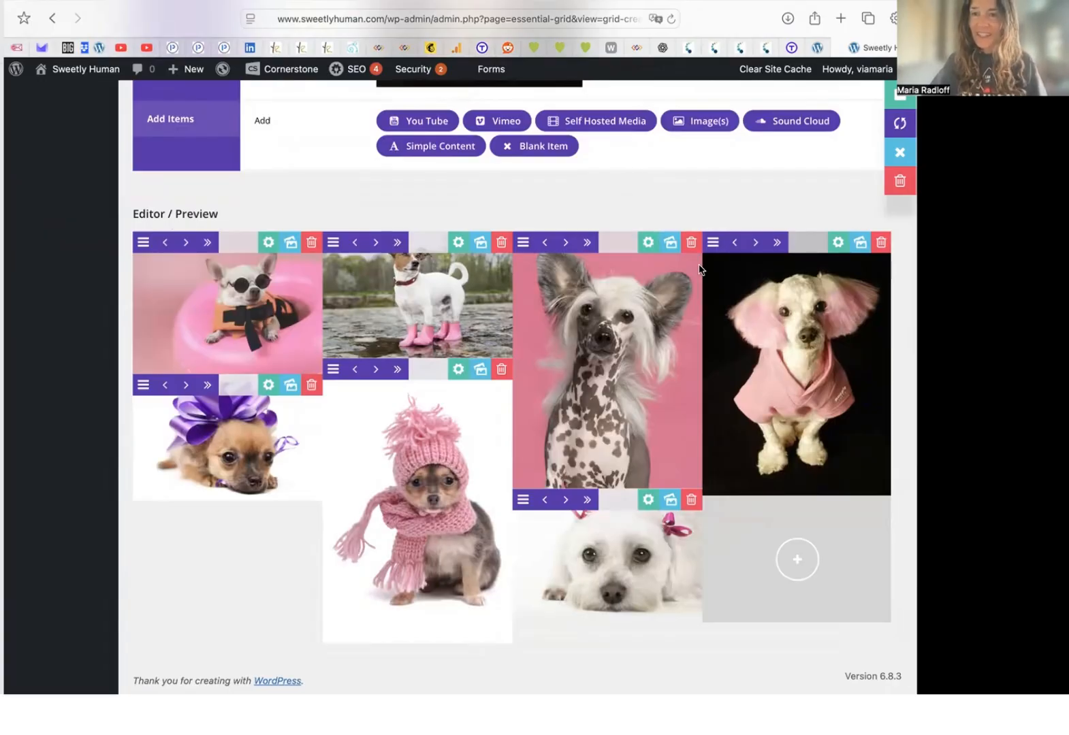
scroll(701, 269, "up", 5)
scroll(708, 300, "up", 1)
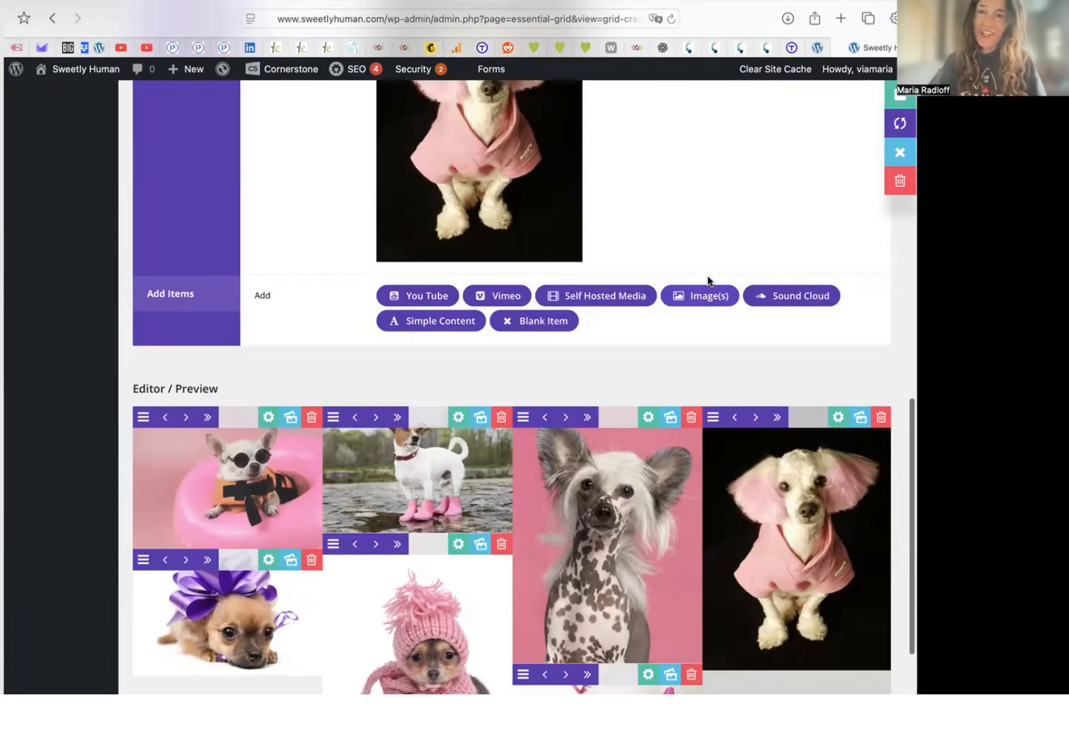
scroll(693, 226, "up", 2)
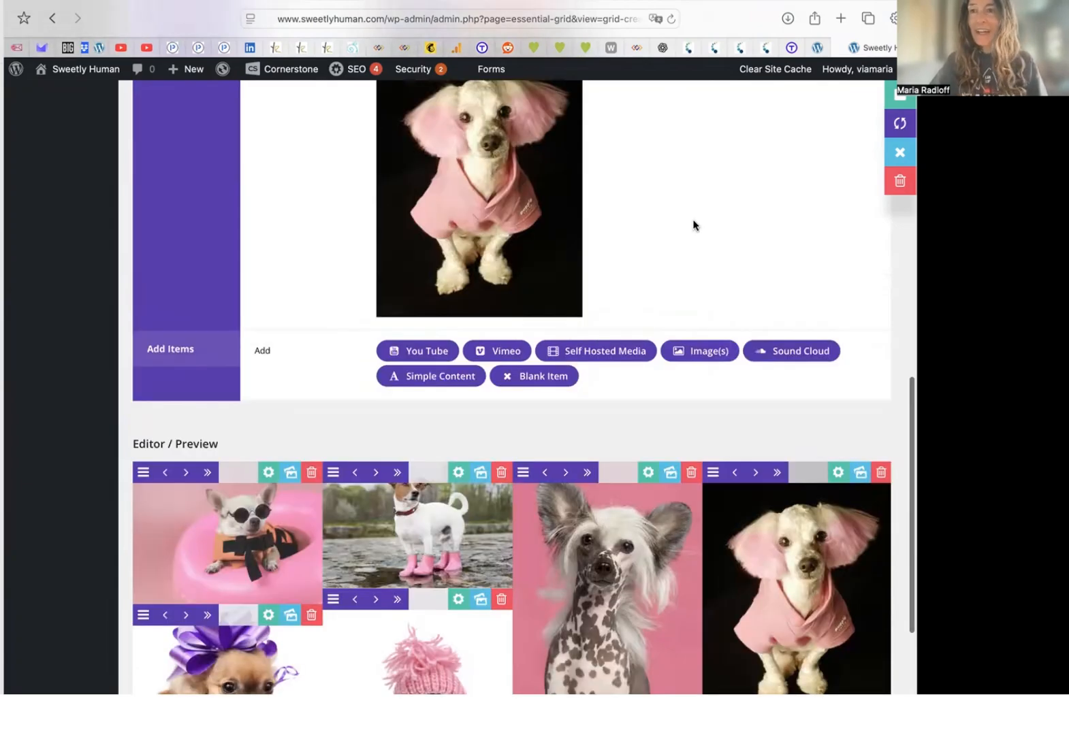
scroll(873, 96, "up", 15)
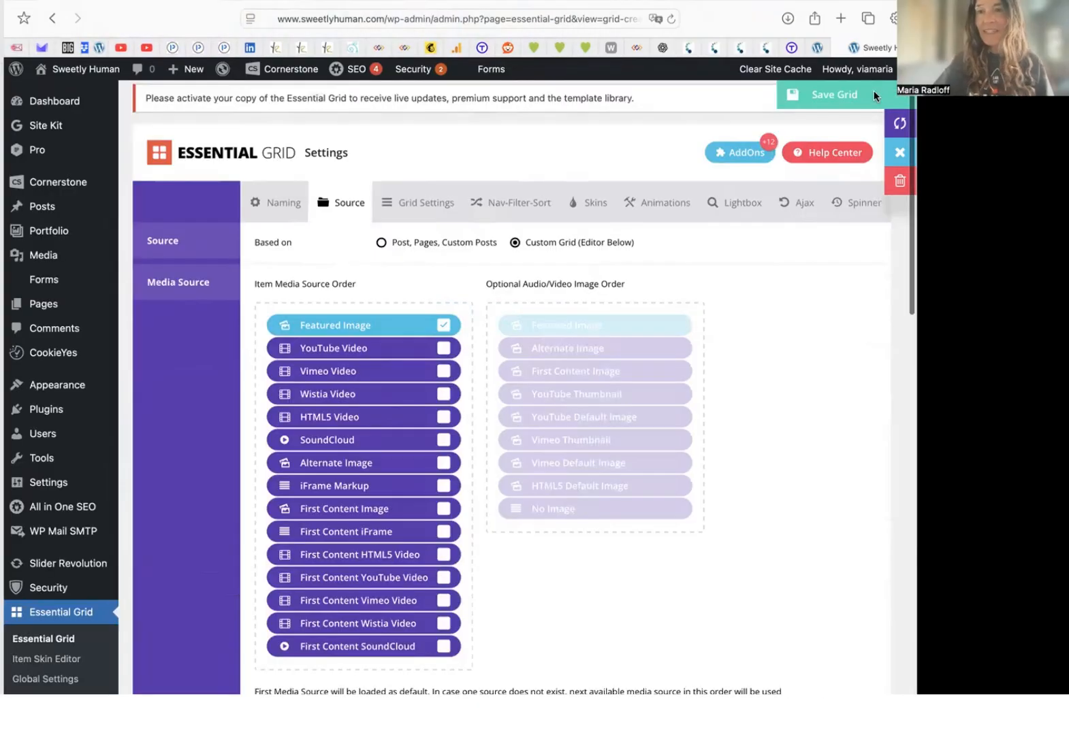
left_click(874, 96)
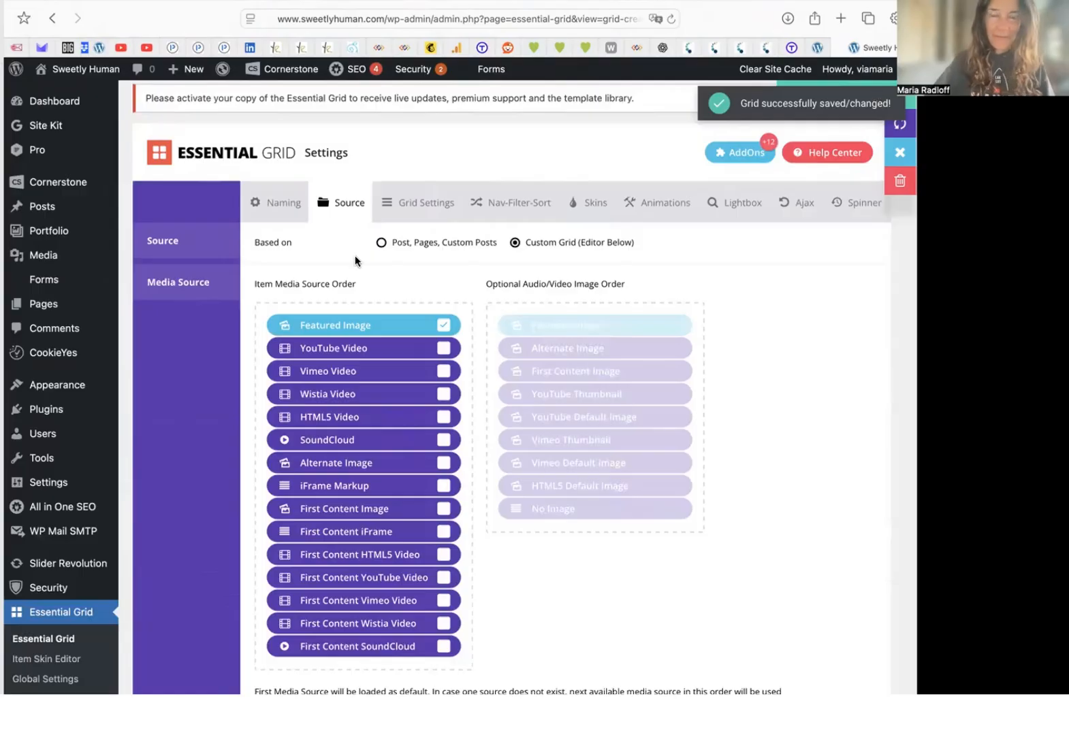
left_click(277, 199)
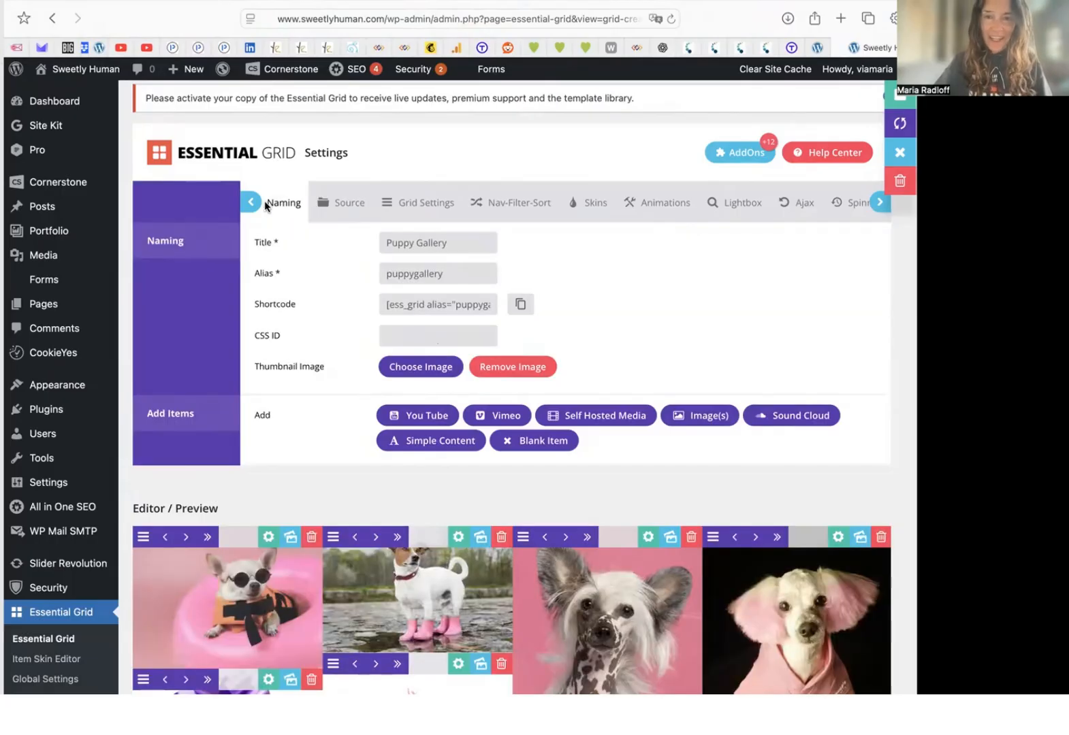
left_click(521, 305)
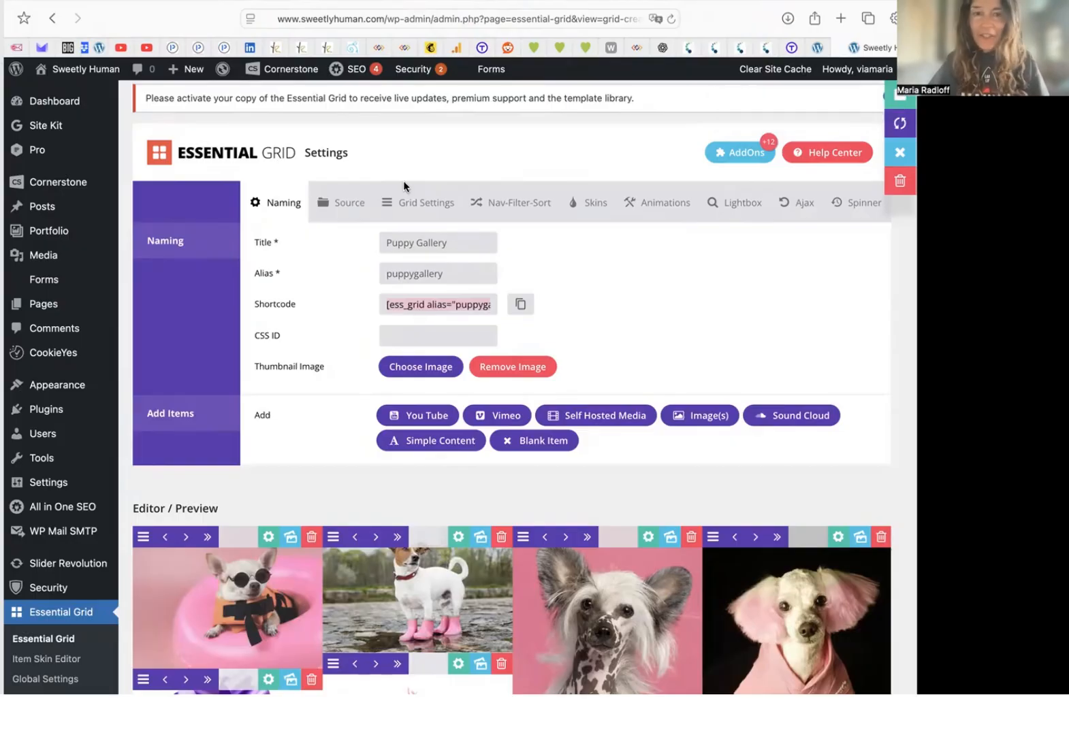
Create a new WordPress page titled "Gallery"
left_click(45, 307)
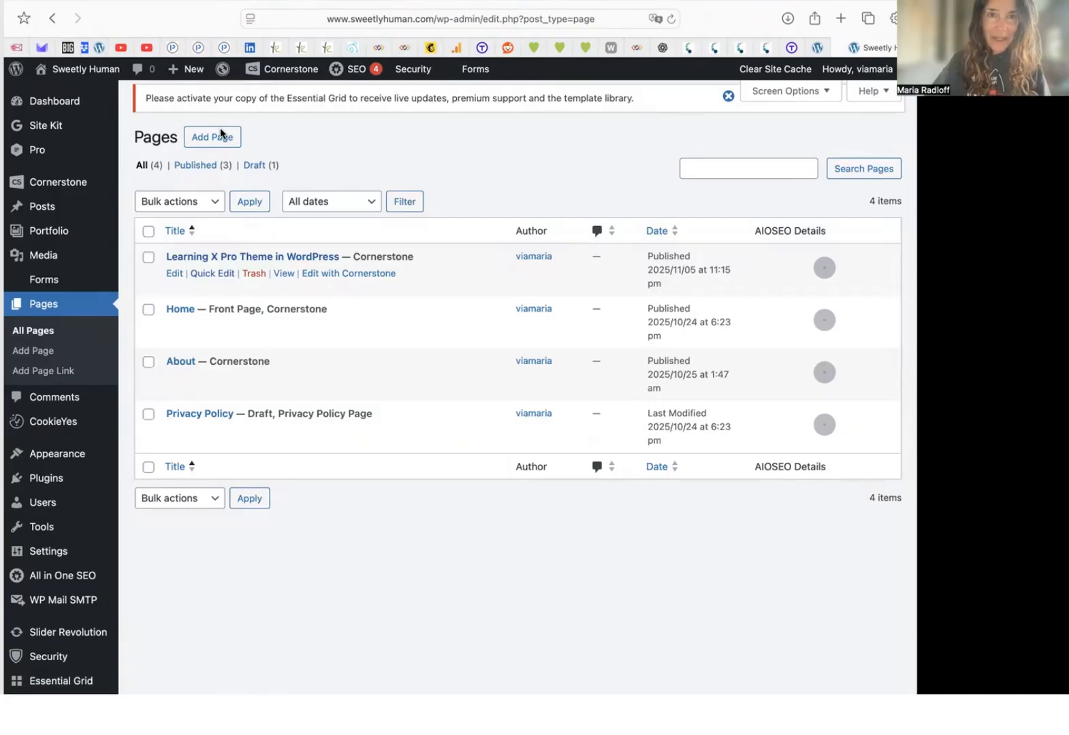
left_click(220, 129)
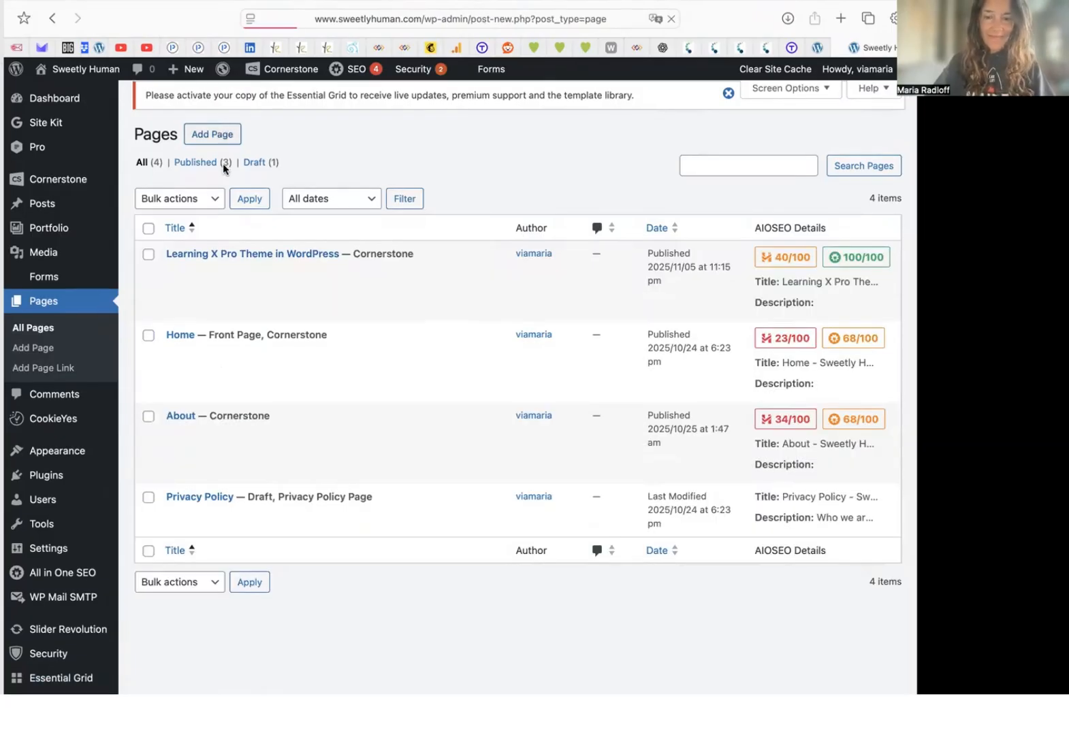
type("Ga")
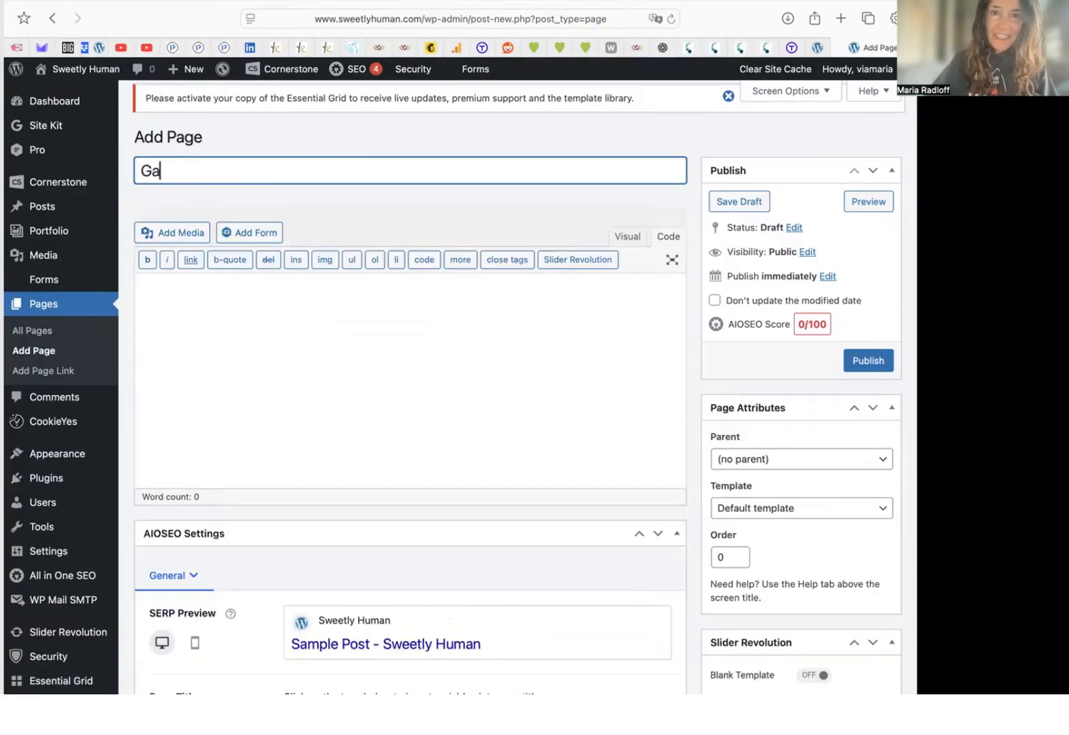
type("llery")
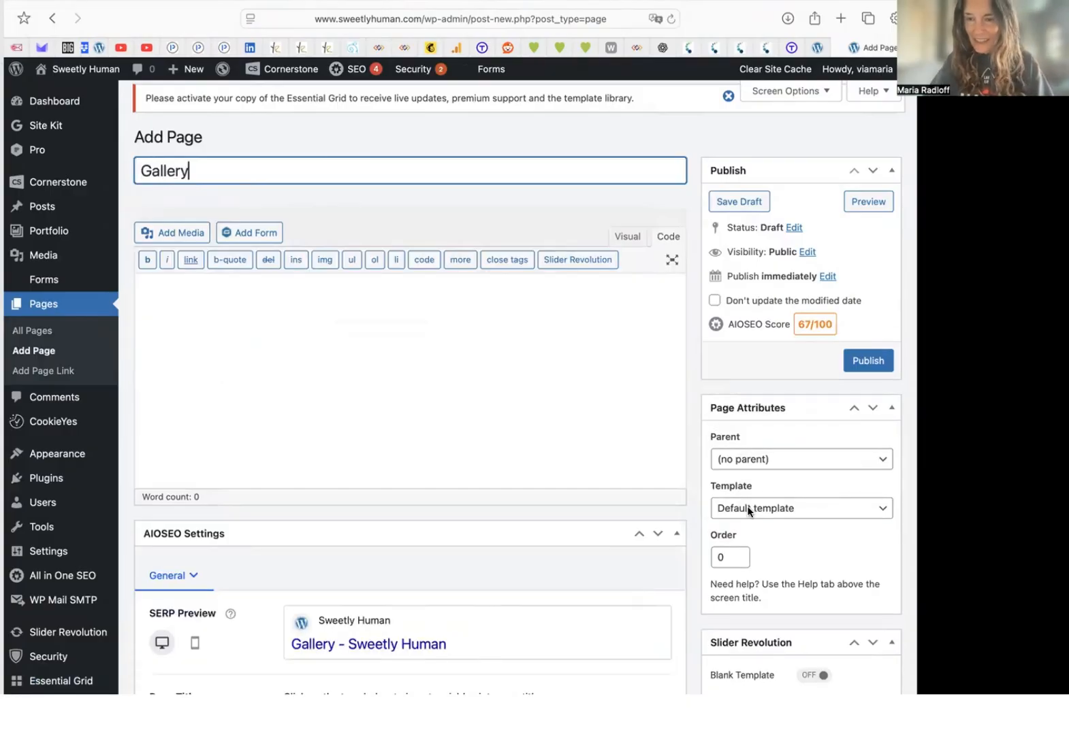
Choose the "Layout - Fullwidth" template for the Gallery page and set its order to 600
left_click(747, 509)
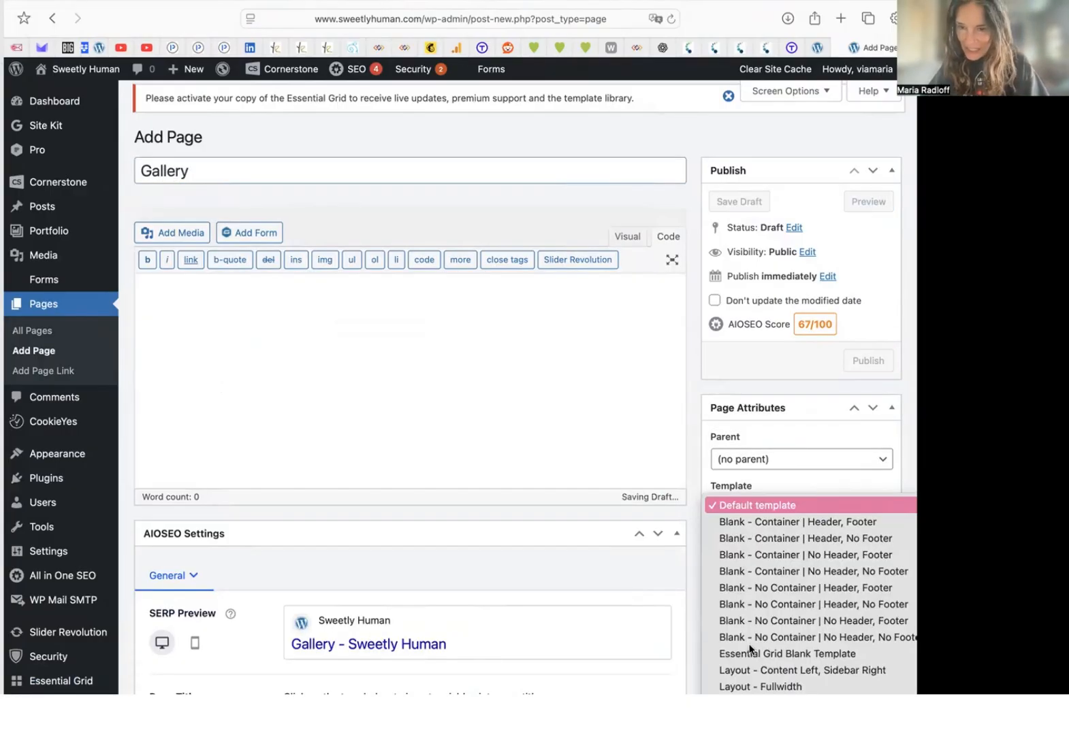
left_click(751, 689)
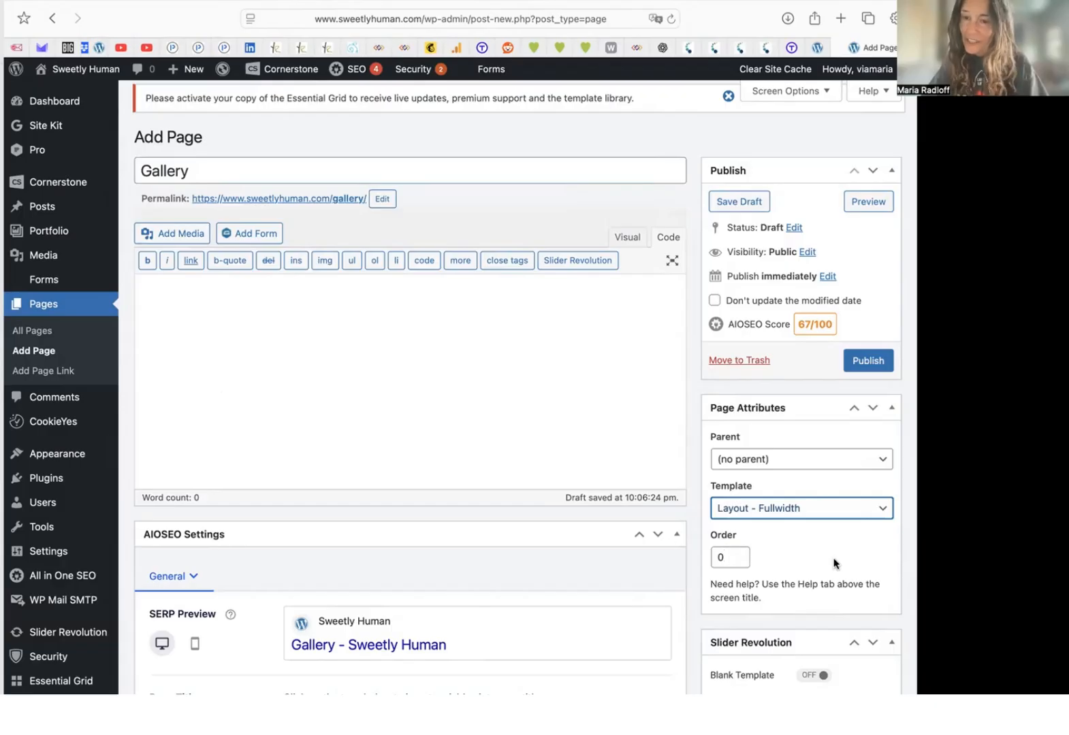
key("Tab")
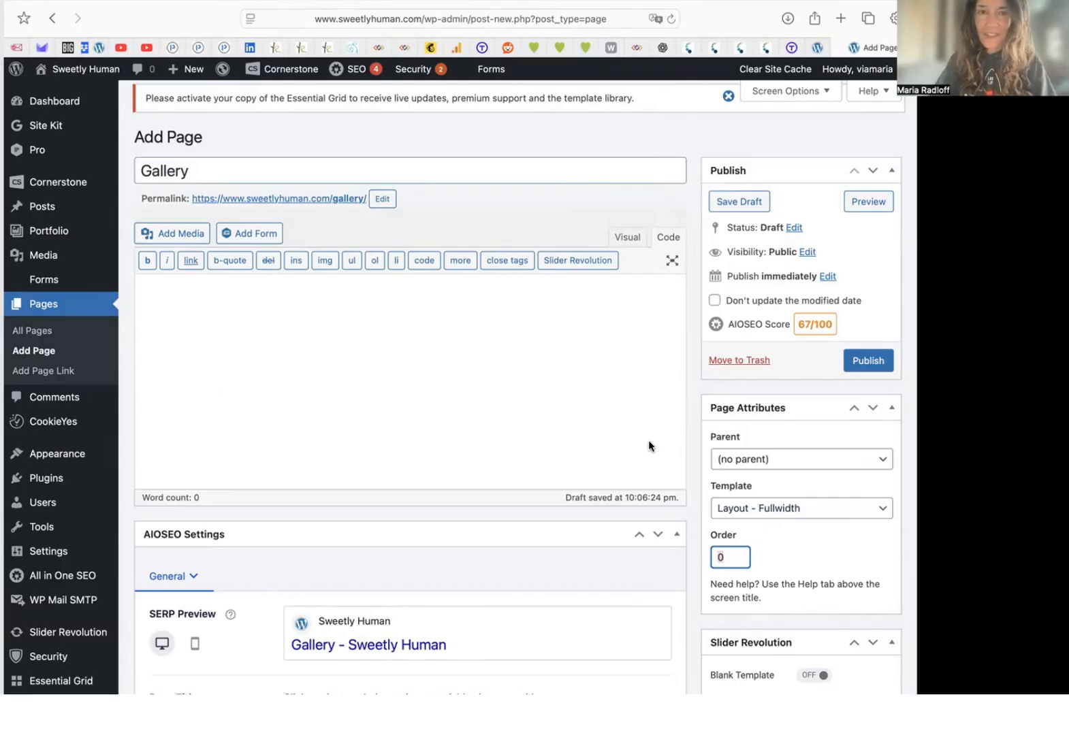
type("600")
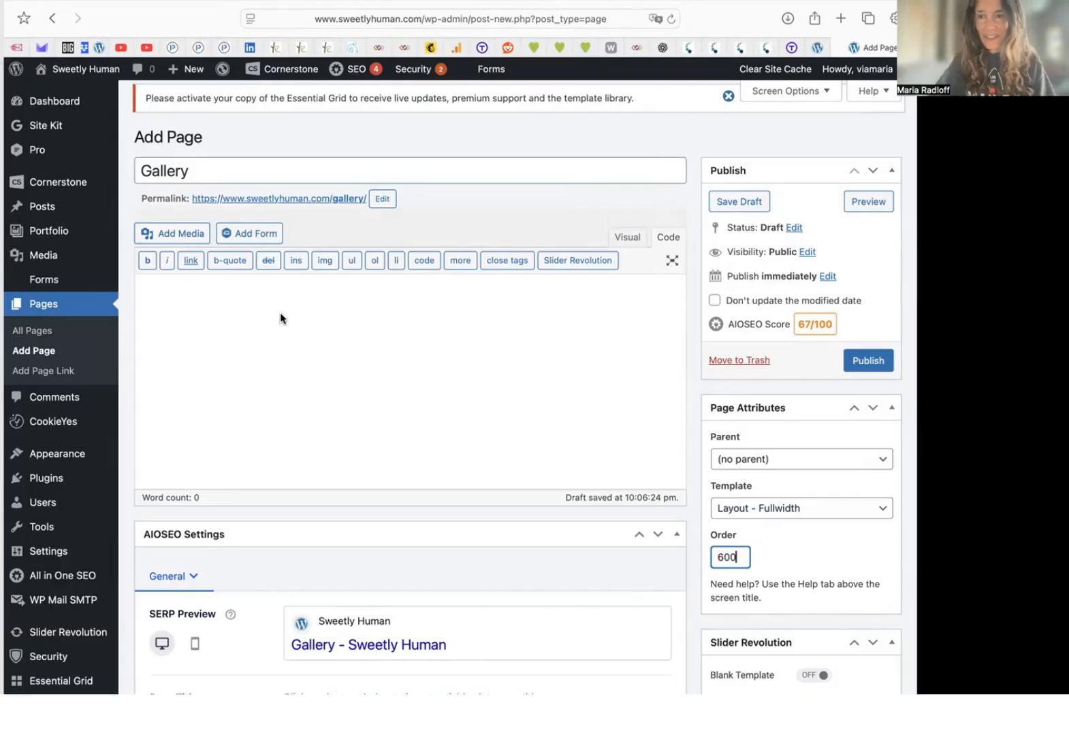
Paste the copied Puppy Gallery shortcode into the page's code editor, publish the page and dismiss the Essential Grid activation notice
left_click(164, 301)
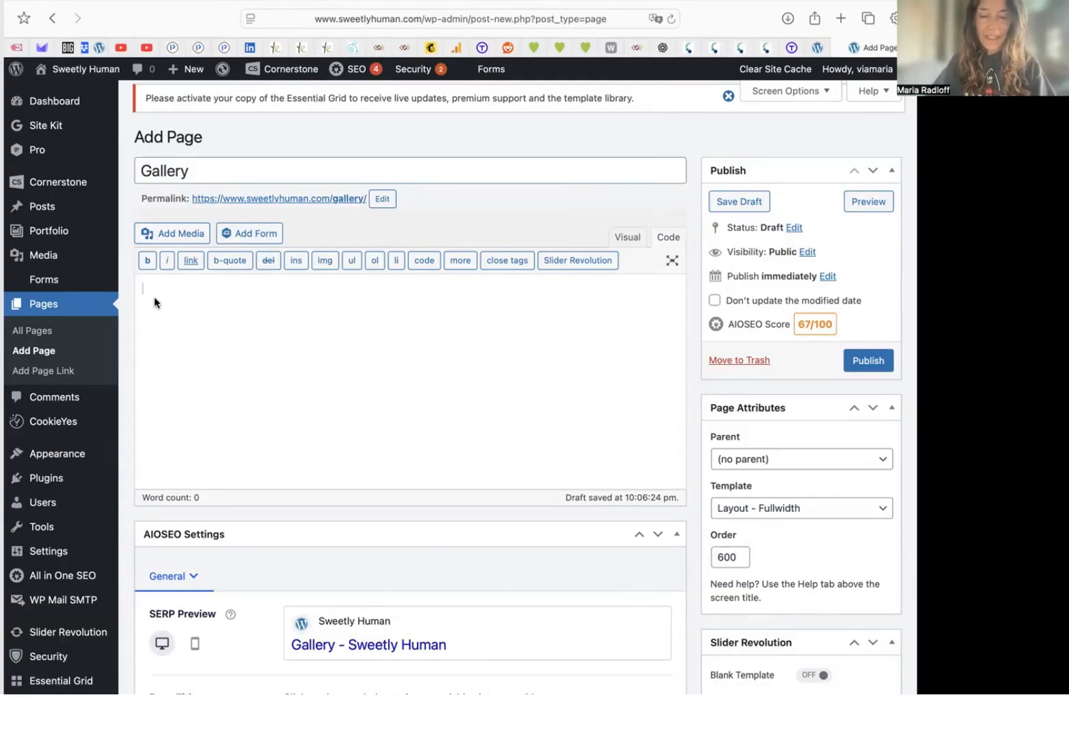
left_click(628, 238)
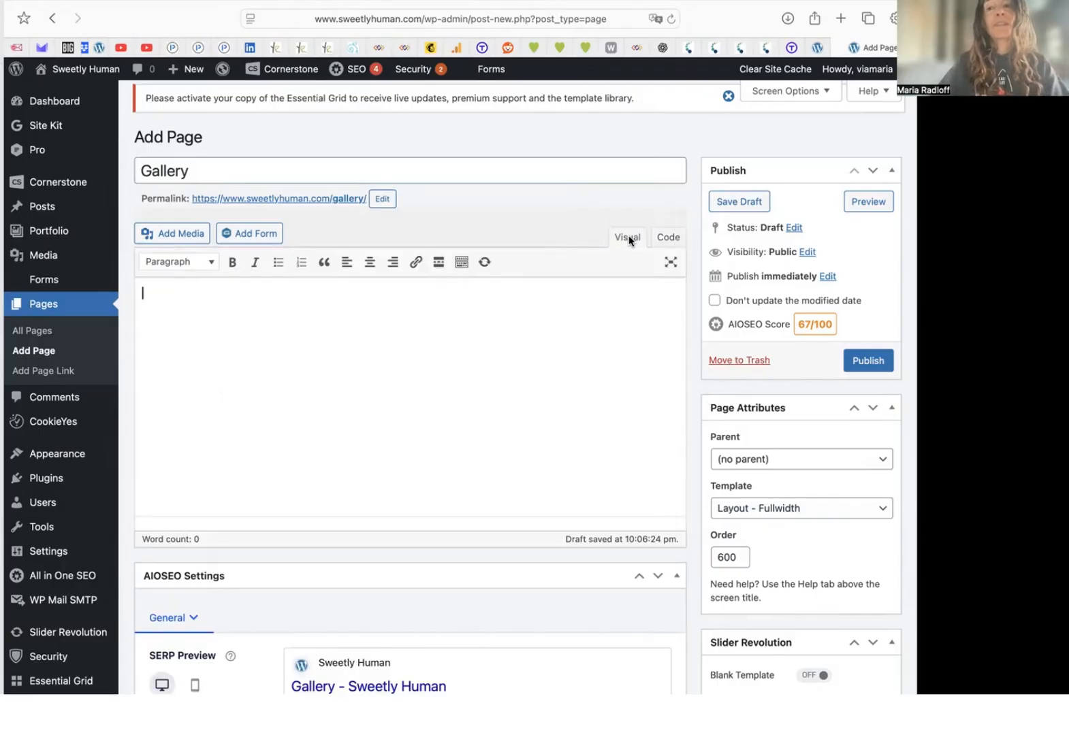
left_click(668, 238)
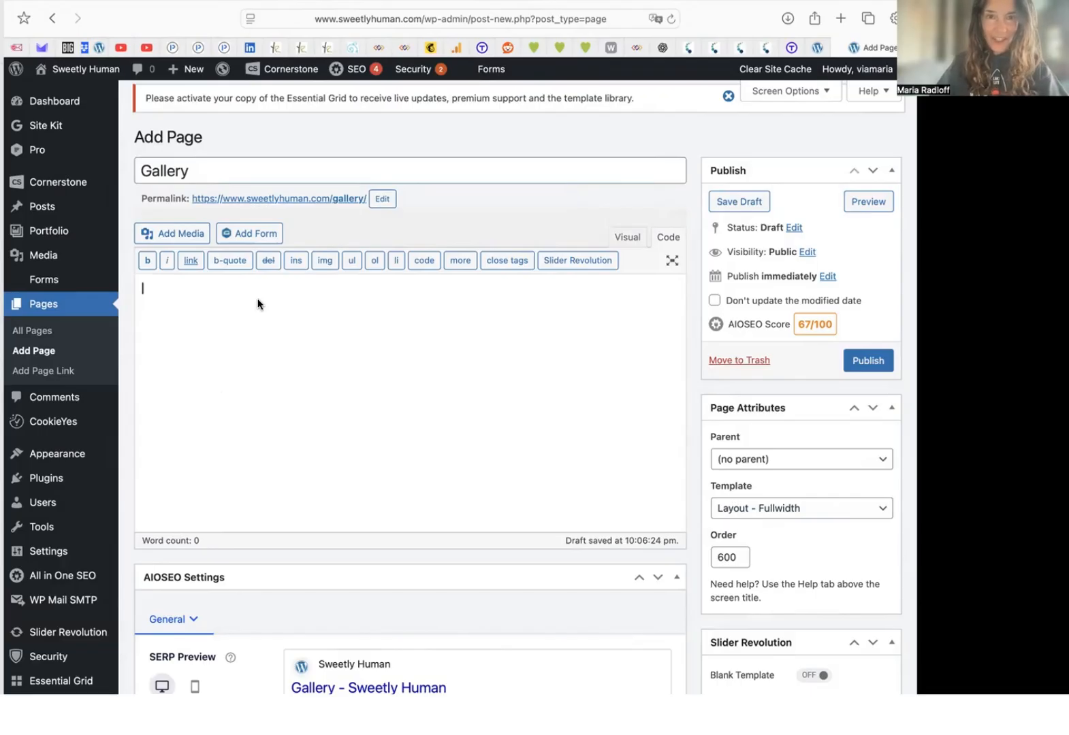
key("super+v")
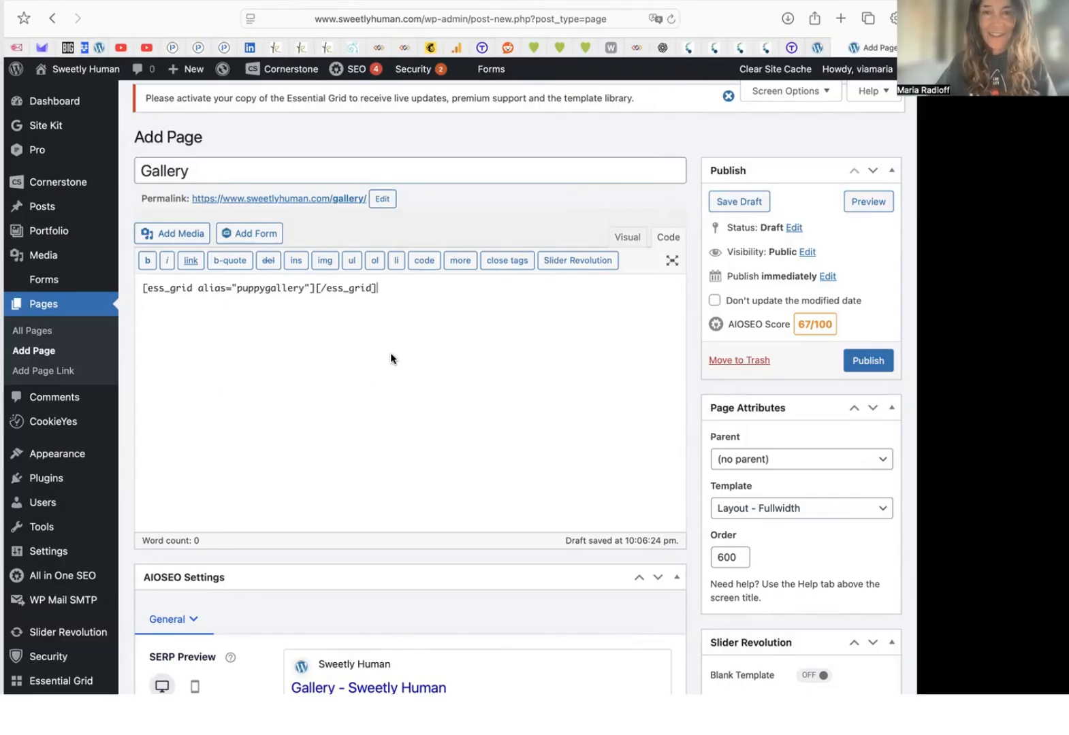
left_click(870, 362)
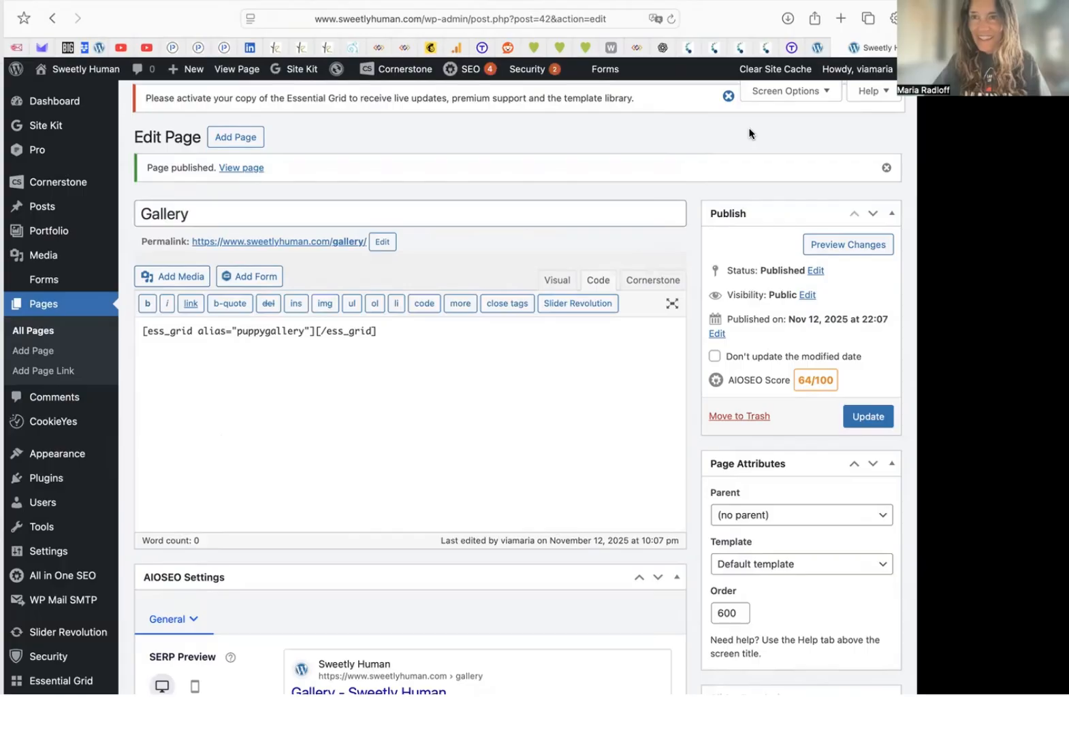
left_click(728, 96)
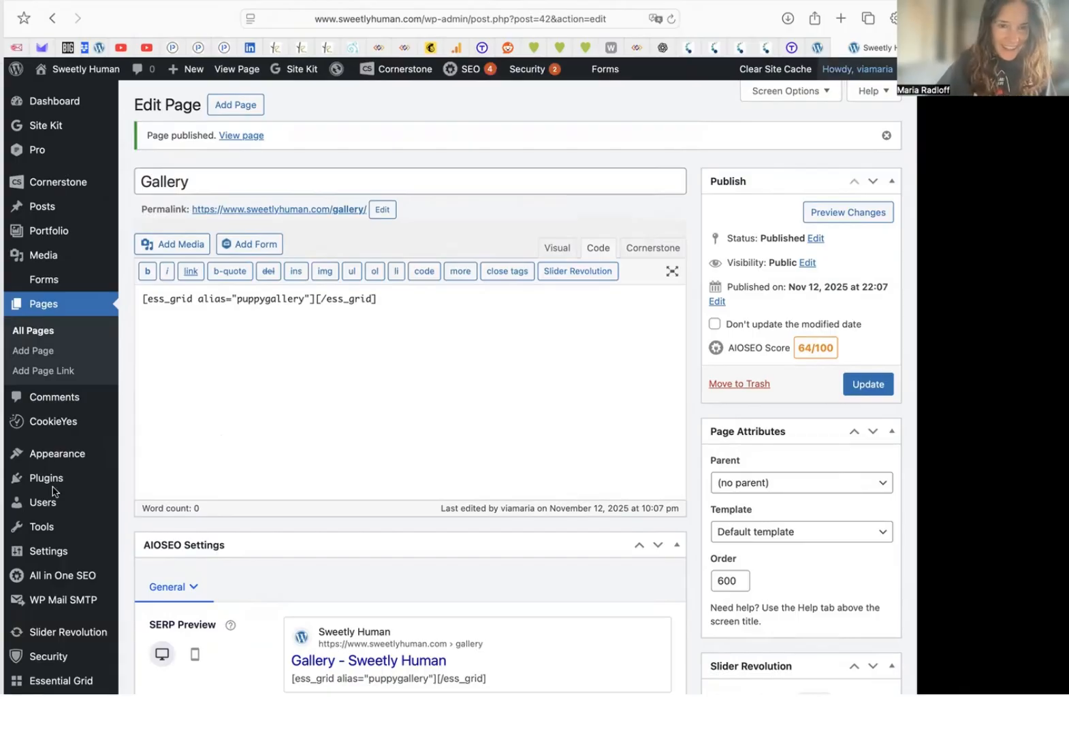
Add the Gallery page to the site's Main Menu and save the menu
mouse_move(57, 454)
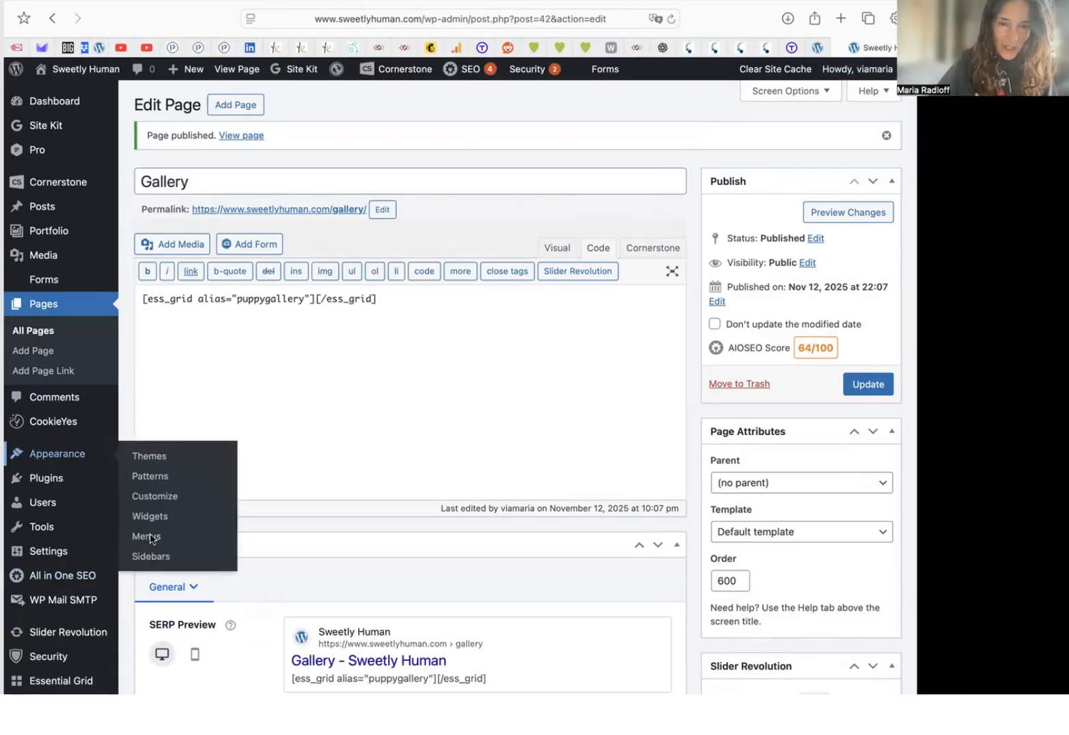
left_click(148, 536)
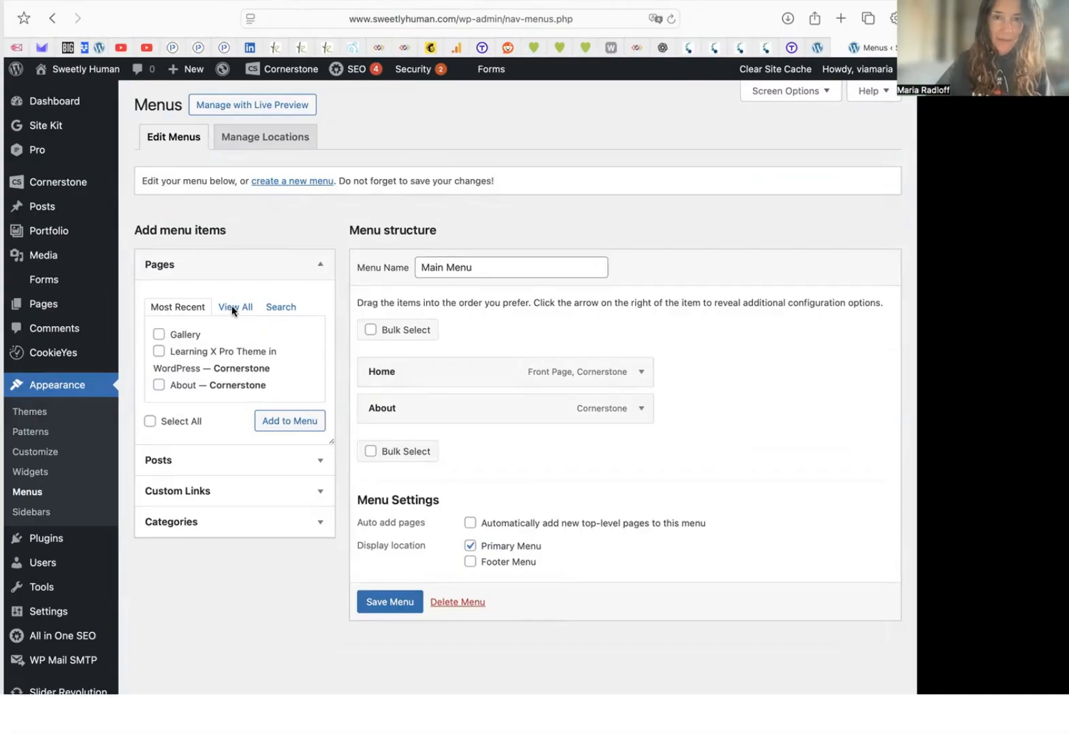
left_click(232, 308)
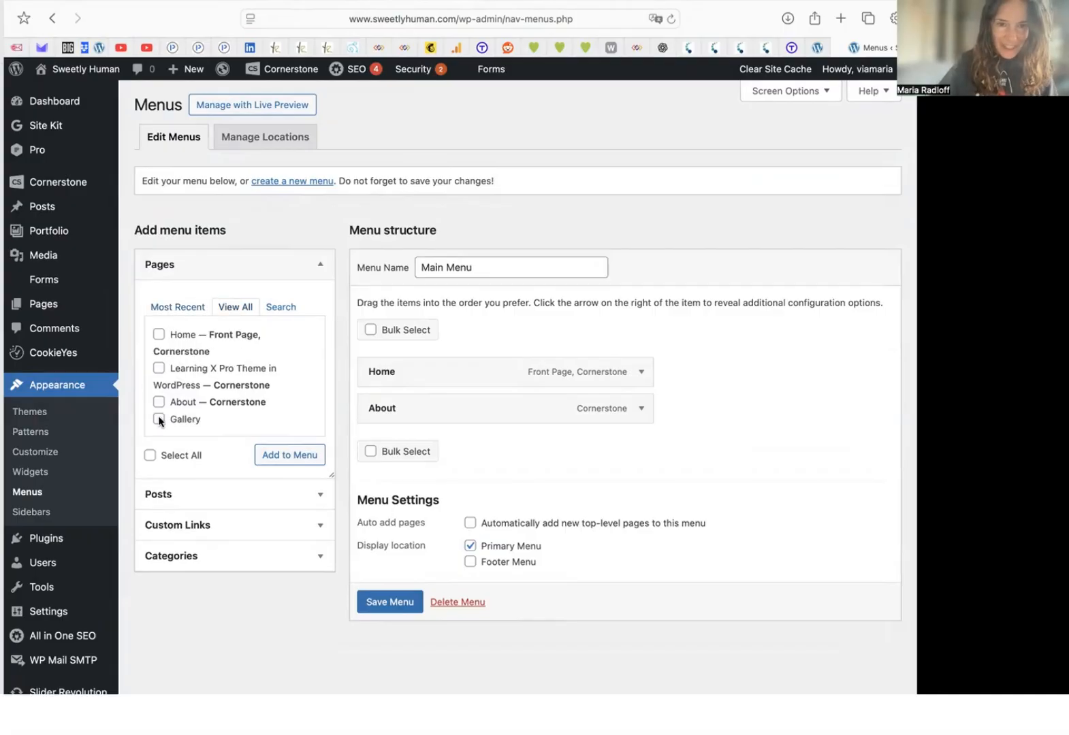
left_click(293, 454)
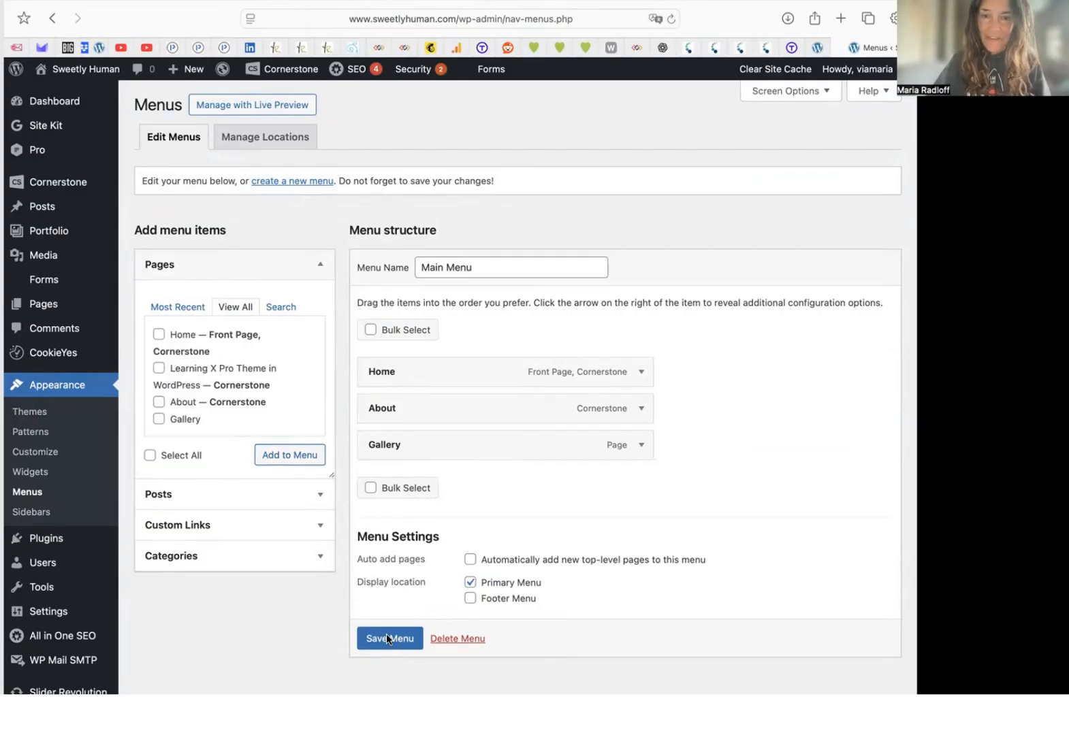
left_click(387, 640)
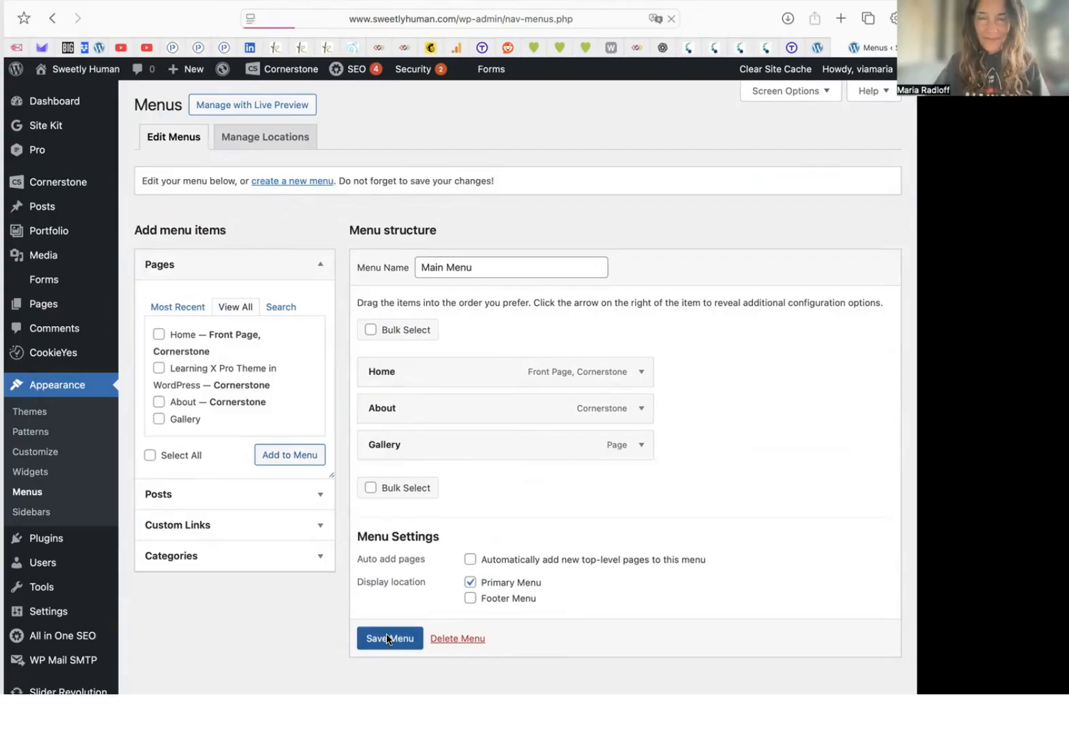
Reload the live site's home page and view all the dog images on its Gallery page
left_click(817, 47)
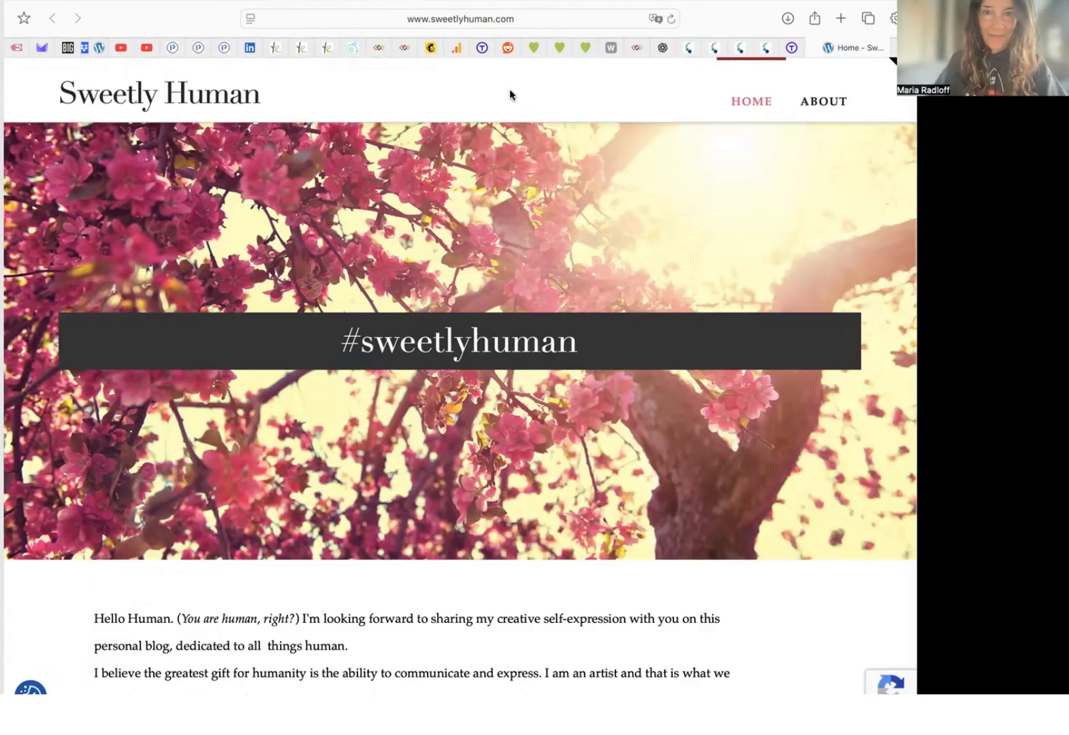
key("super+r")
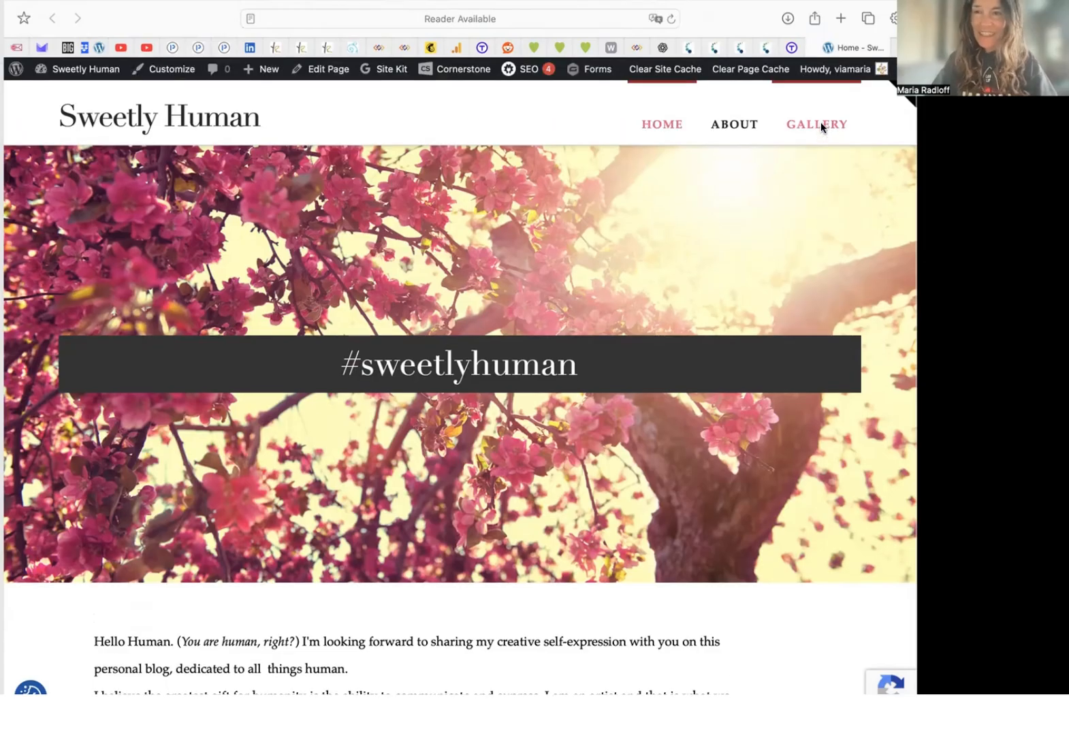
left_click(821, 125)
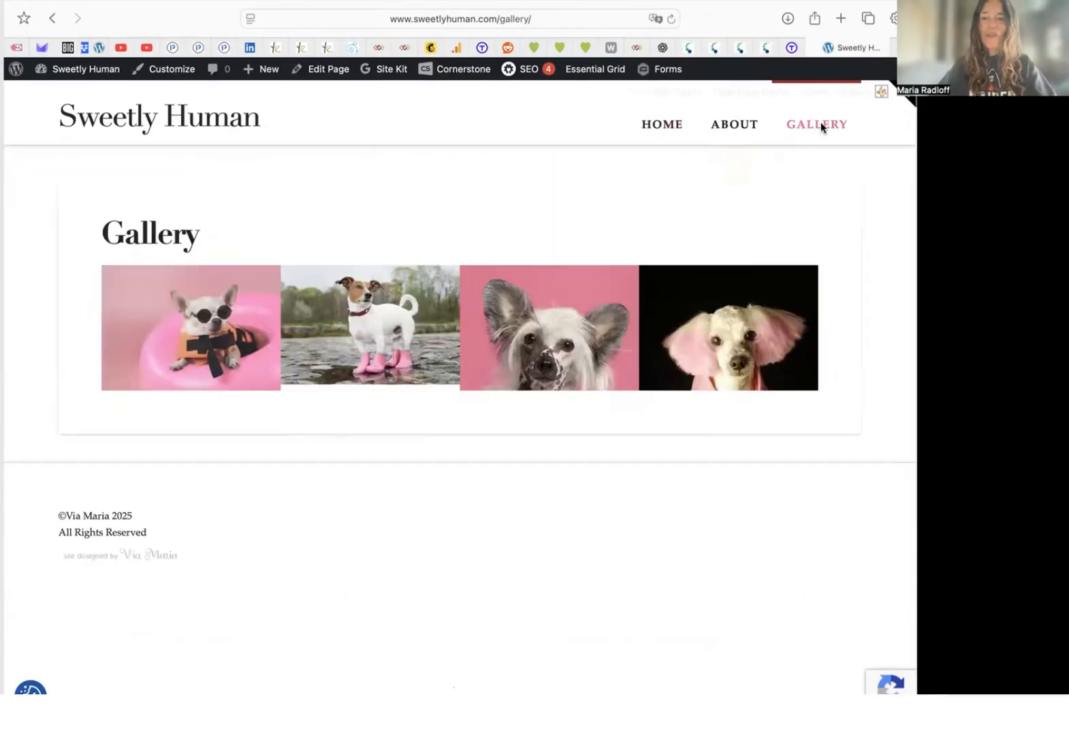
scroll(565, 232, "down", 3)
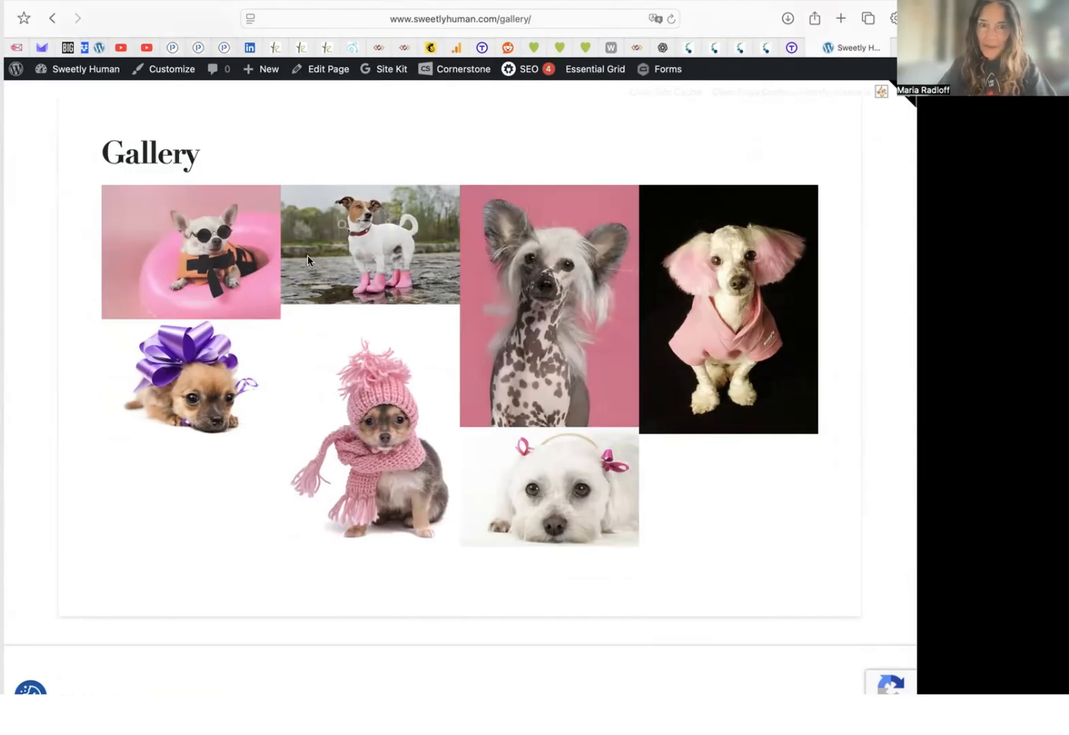
Return to the WordPress admin and open the Puppy Gallery grid in Essential Grid for editing
key("ctrl+Tab")
mouse_move(67, 304)
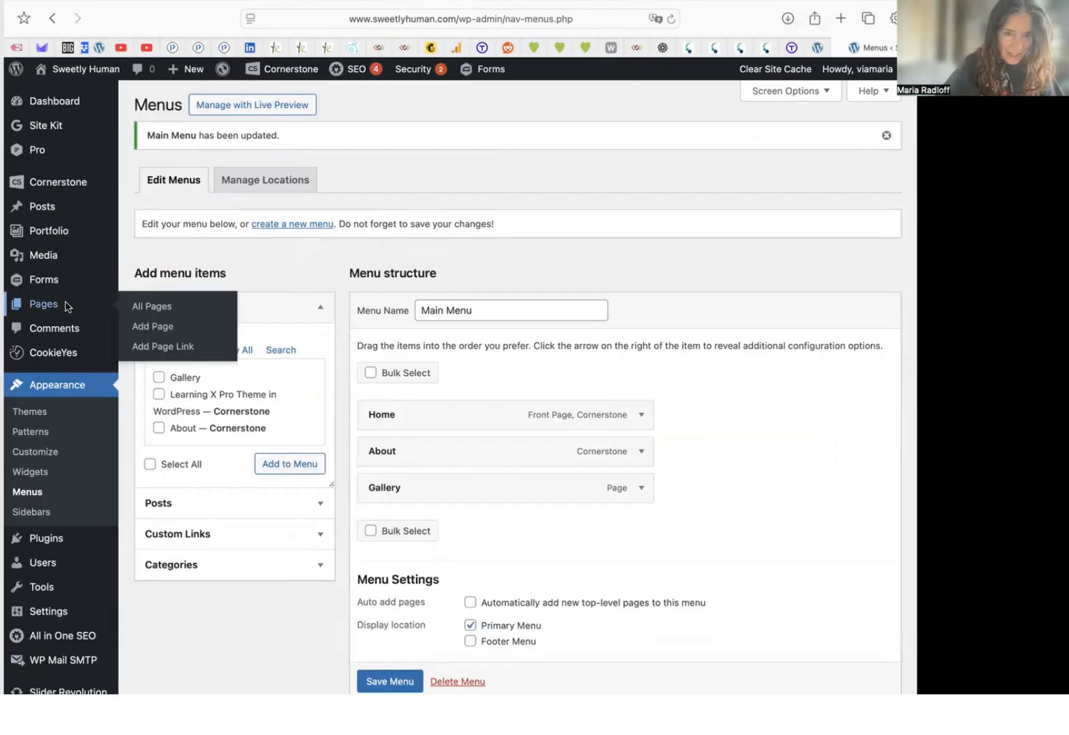
scroll(67, 304, "down", 3)
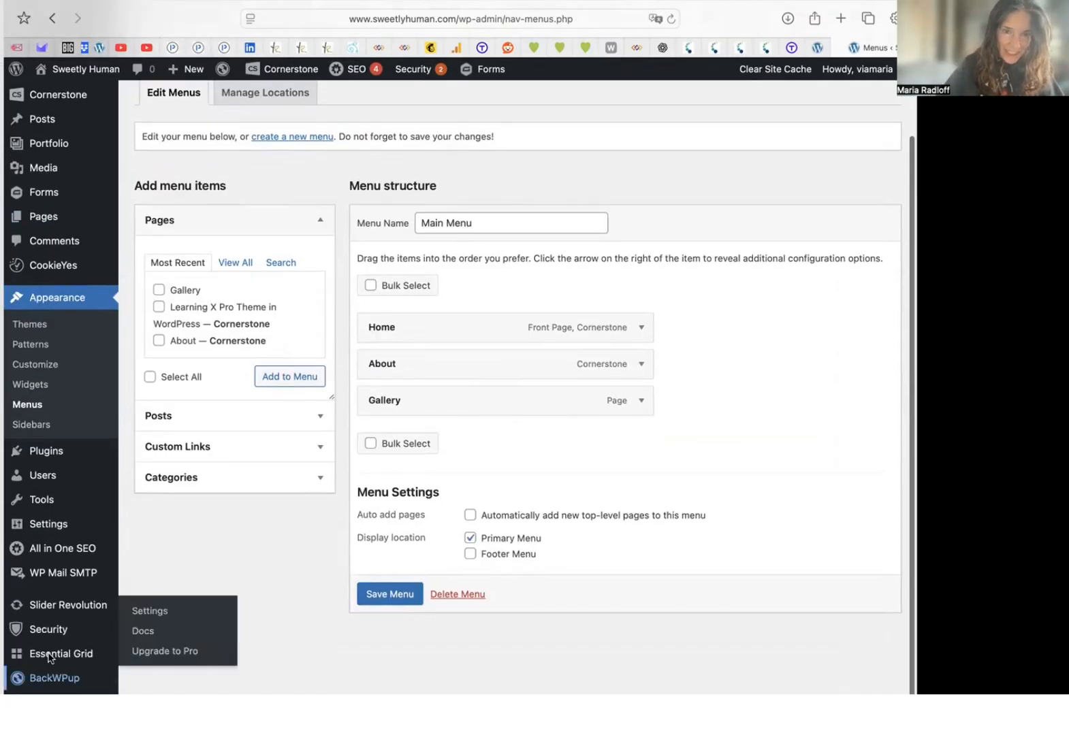
left_click(48, 657)
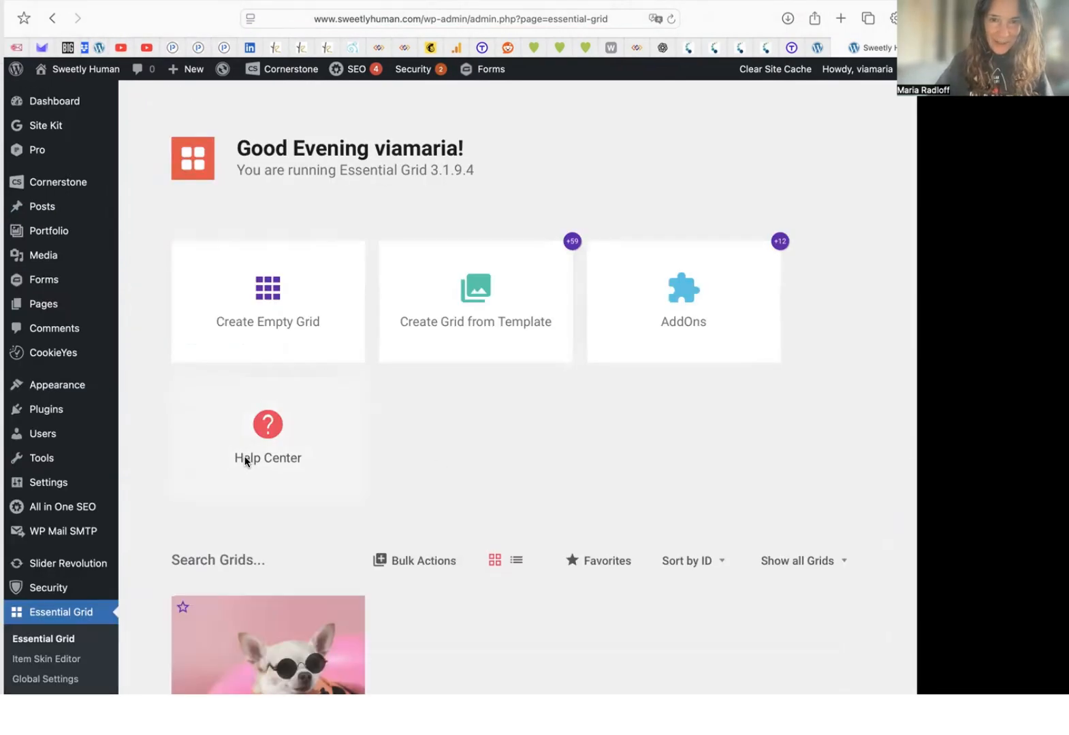
scroll(246, 461, "down", 5)
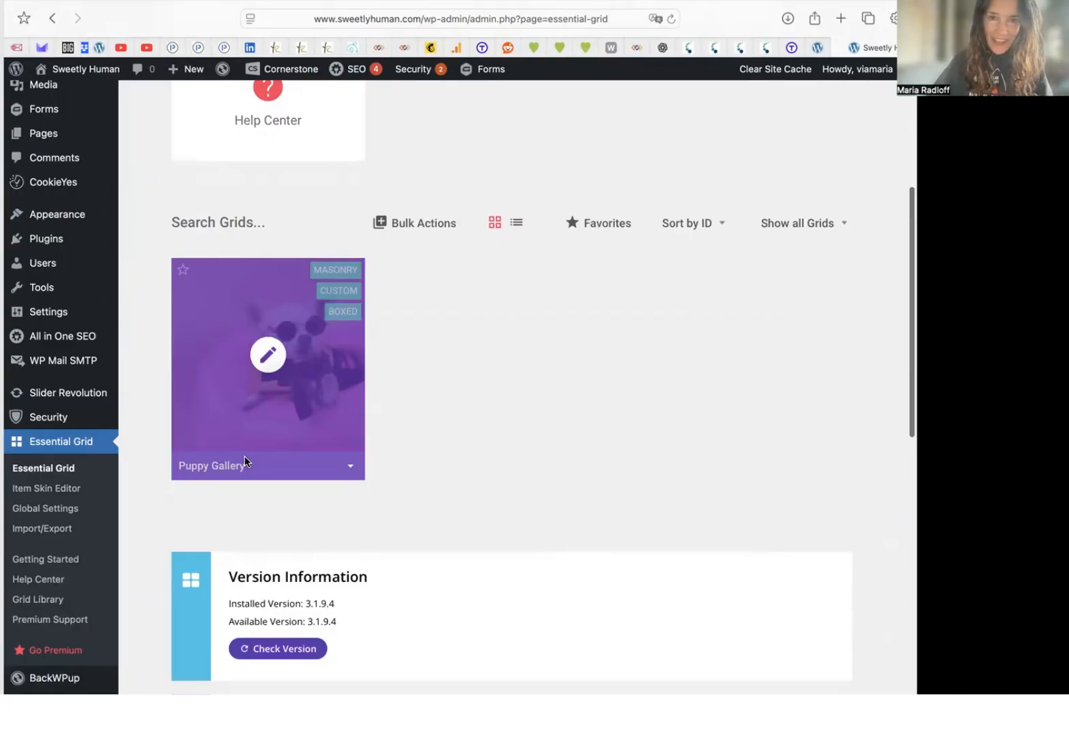
left_click(270, 358)
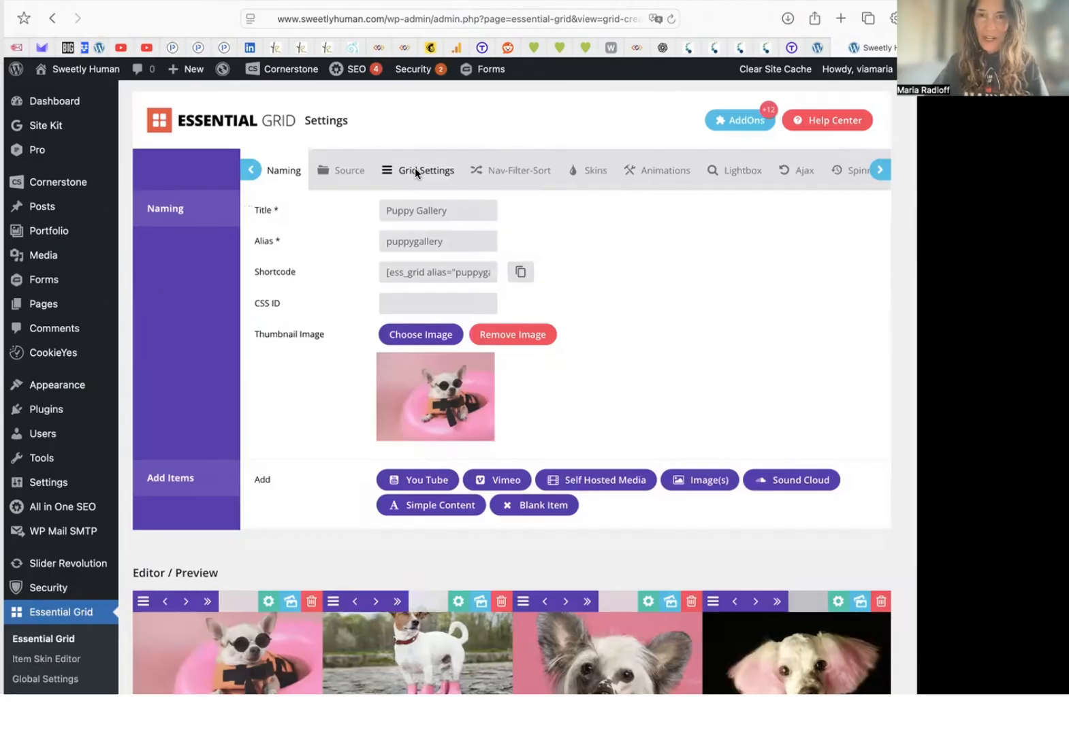
Set the item spacing to 20 px in the Puppy Gallery's grid settings and save the grid
left_click(417, 171)
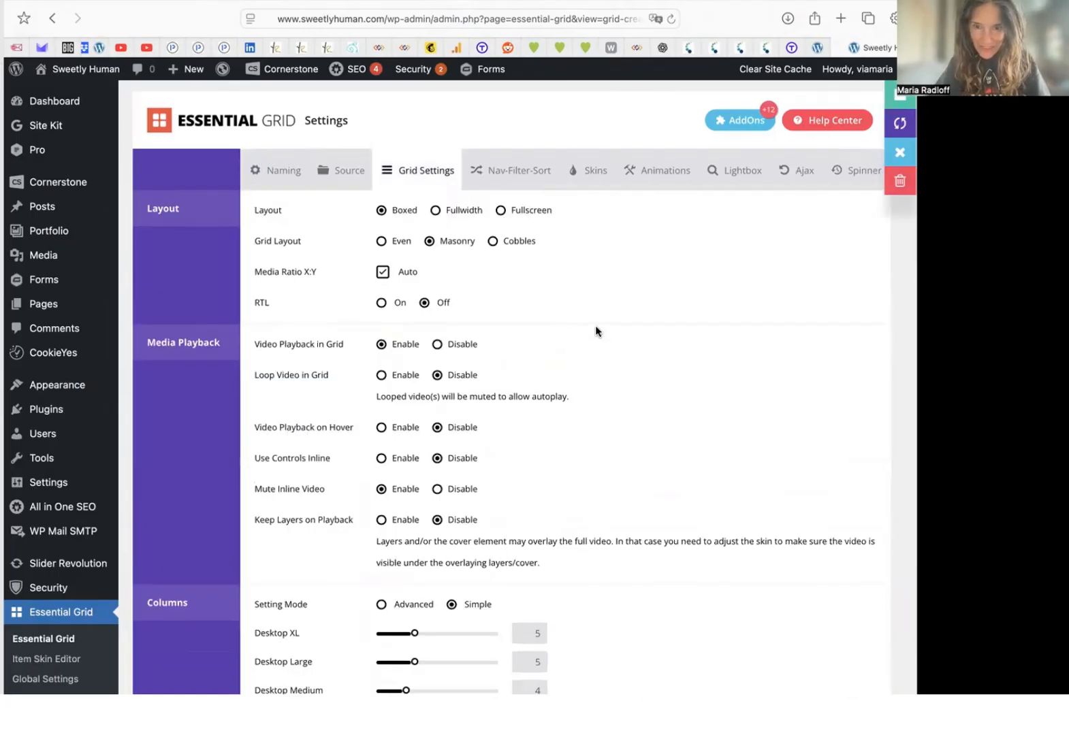
scroll(596, 331, "down", 3)
scroll(596, 332, "down", 5)
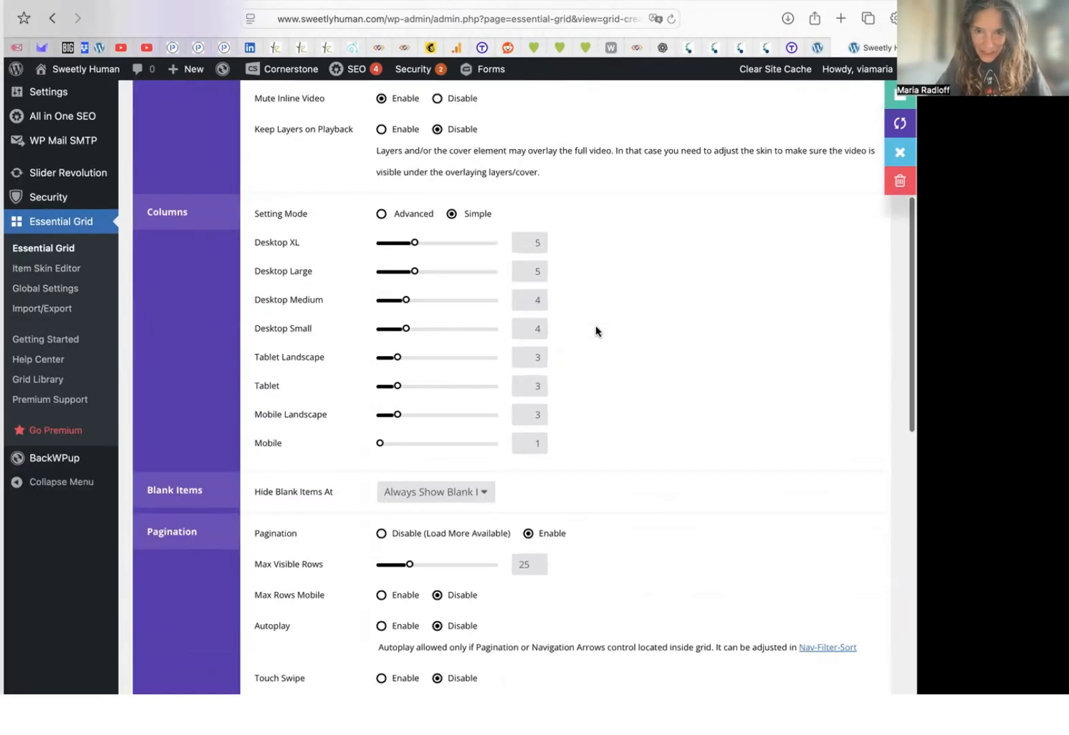
scroll(595, 332, "down", 2)
scroll(596, 332, "down", 4)
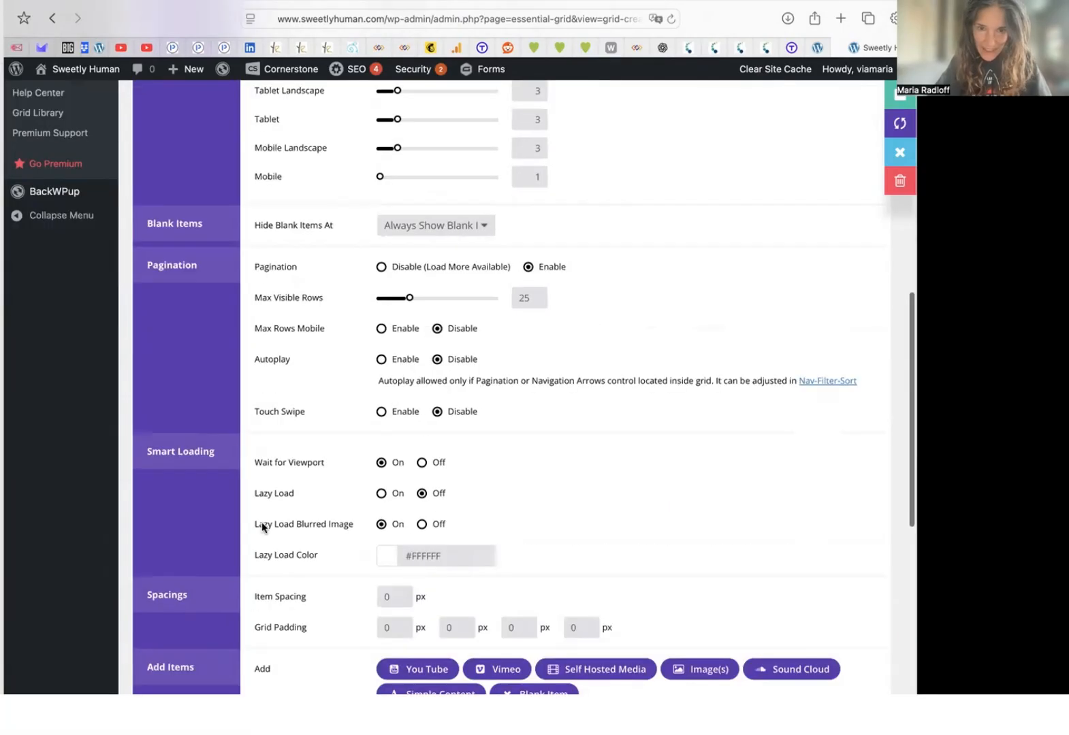
scroll(265, 528, "down", 2)
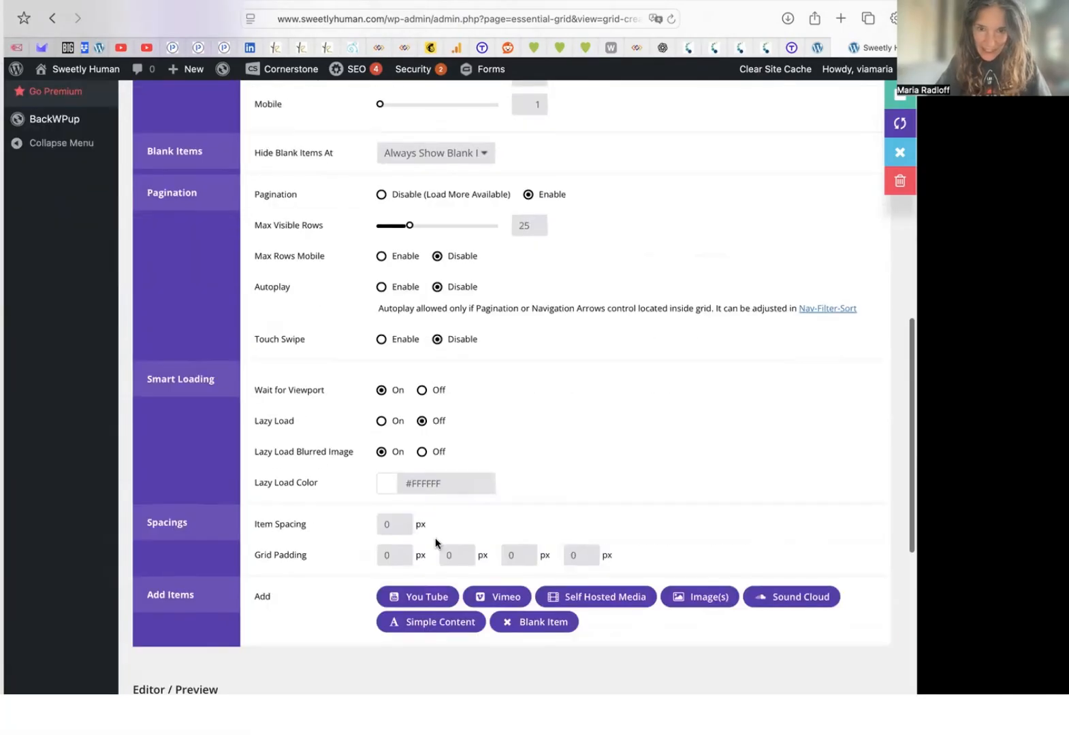
left_click(384, 528)
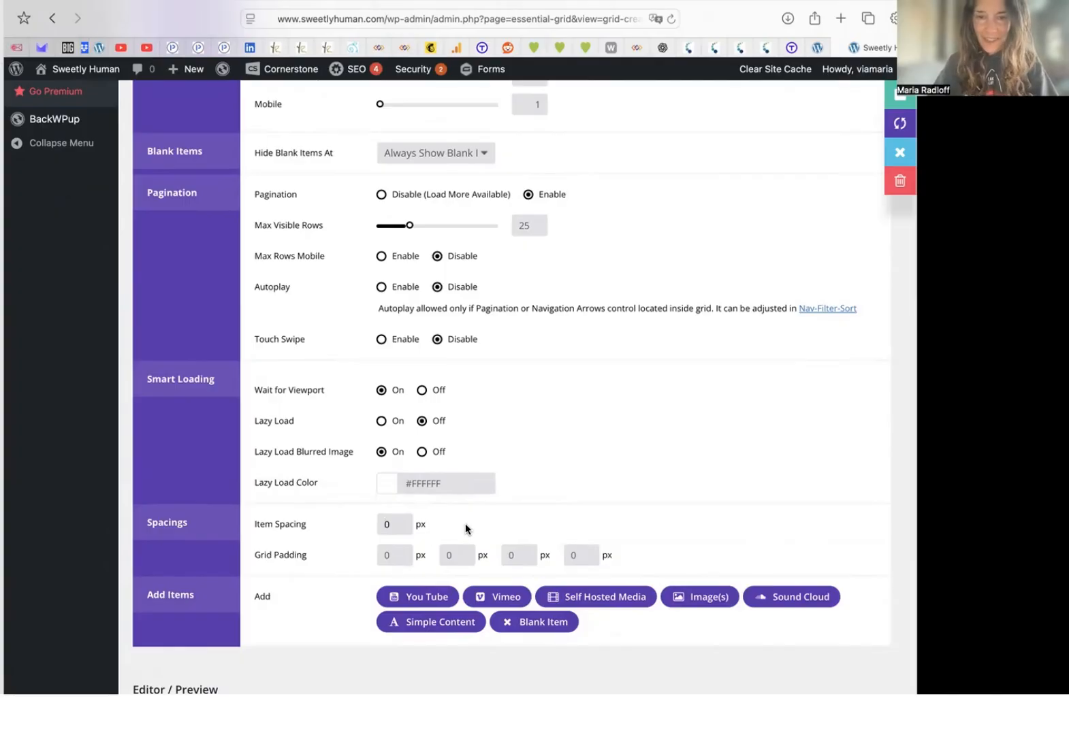
type("2")
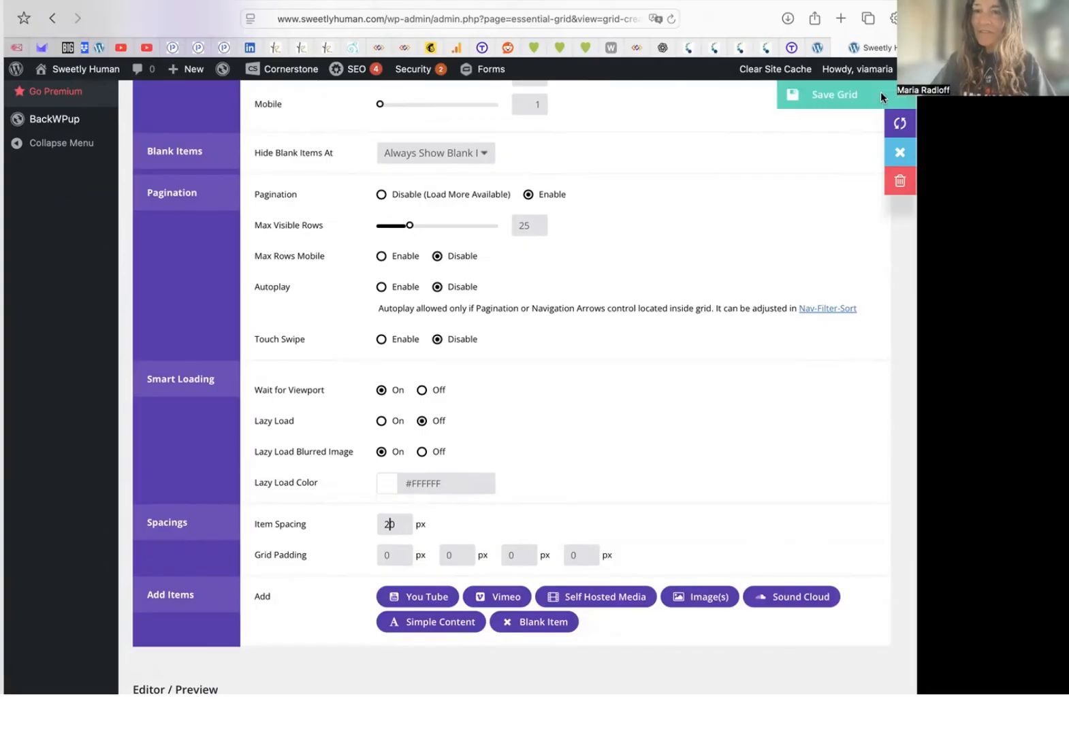
left_click(882, 98)
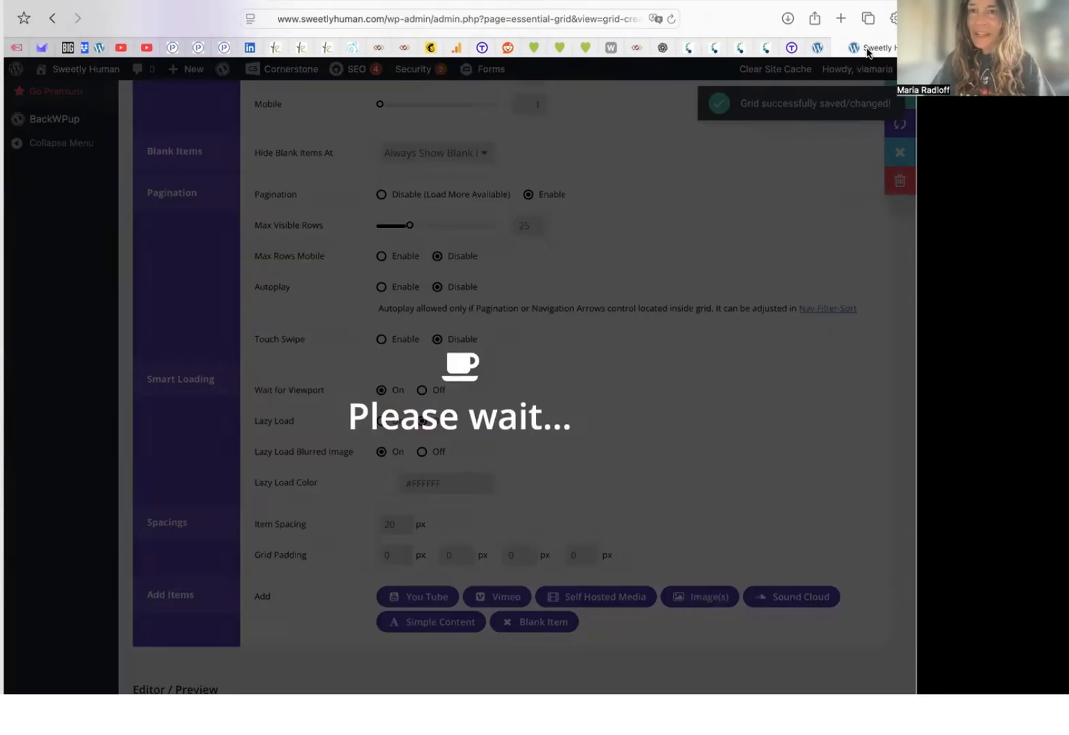
Reload the live Gallery page to check the spacing between the dog images
left_click(868, 53)
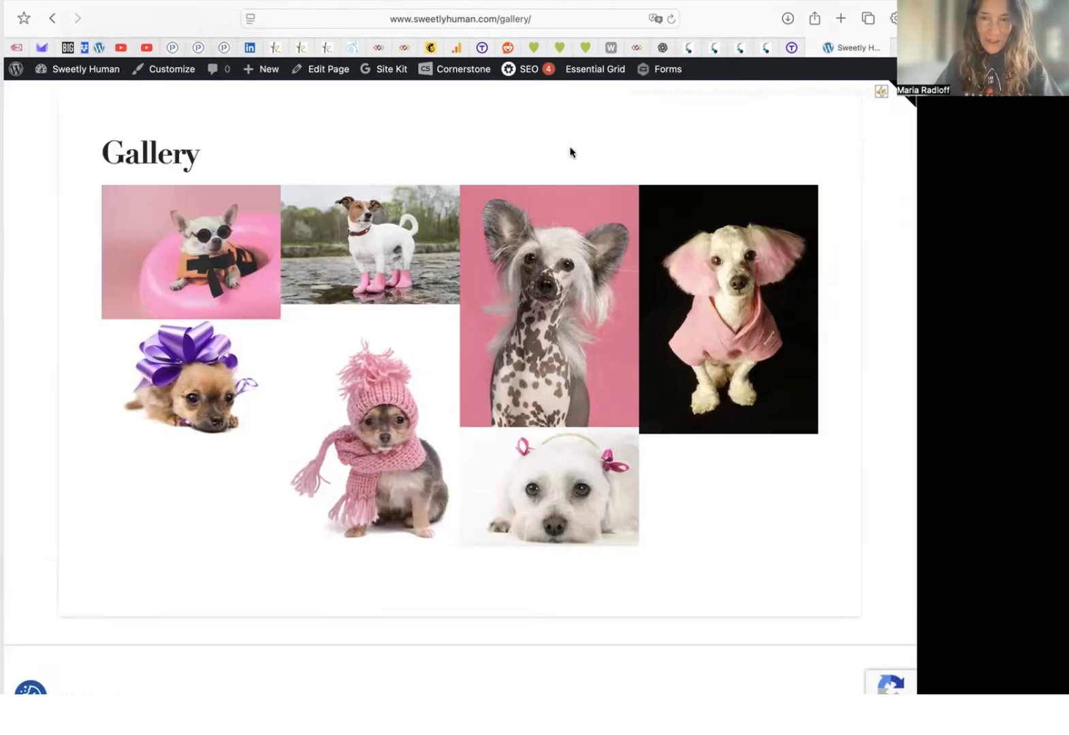
key("super+r")
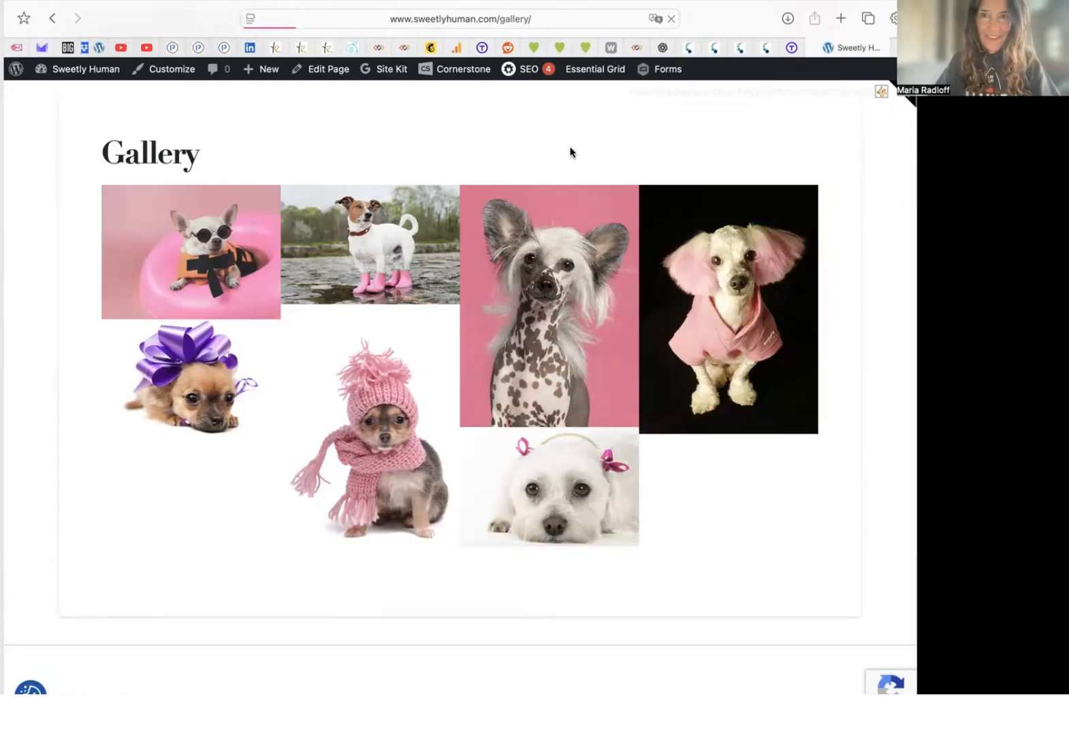